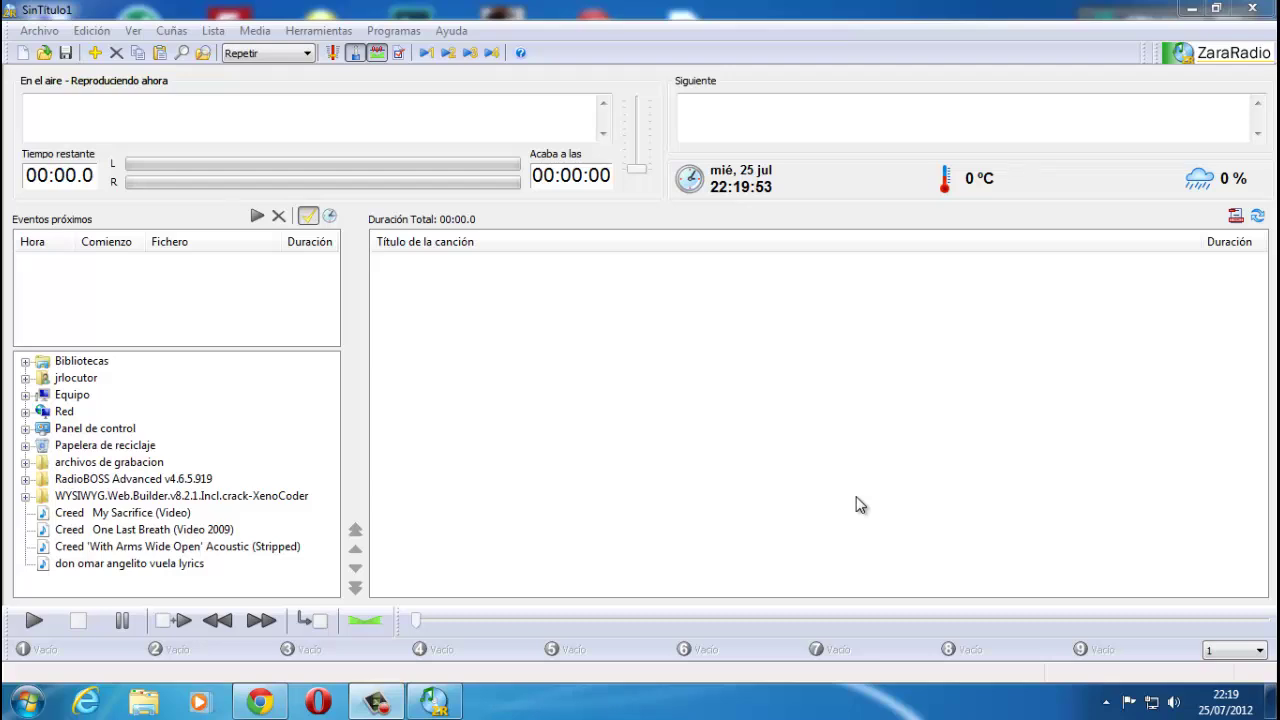
Step: In the Pisador options, set the Volumen de locución slider a little below its maximum and accept the options
left_click(328, 34)
left_click(337, 144)
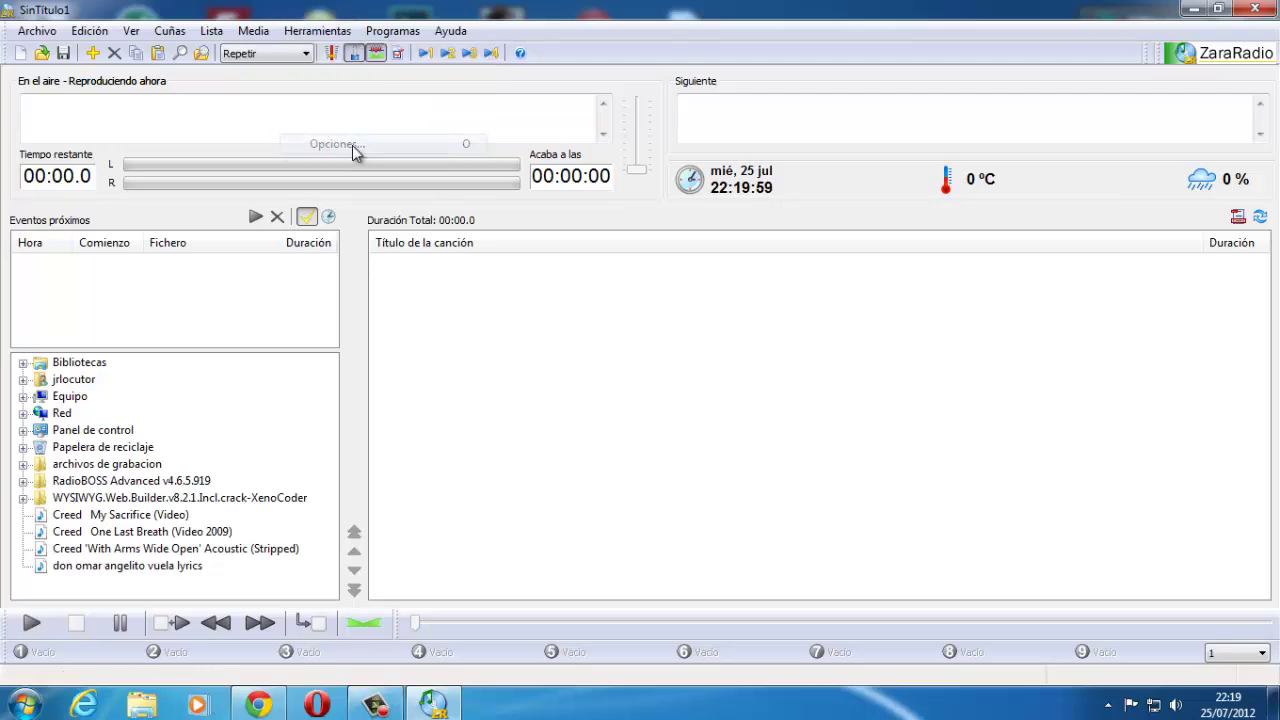
left_click(386, 345)
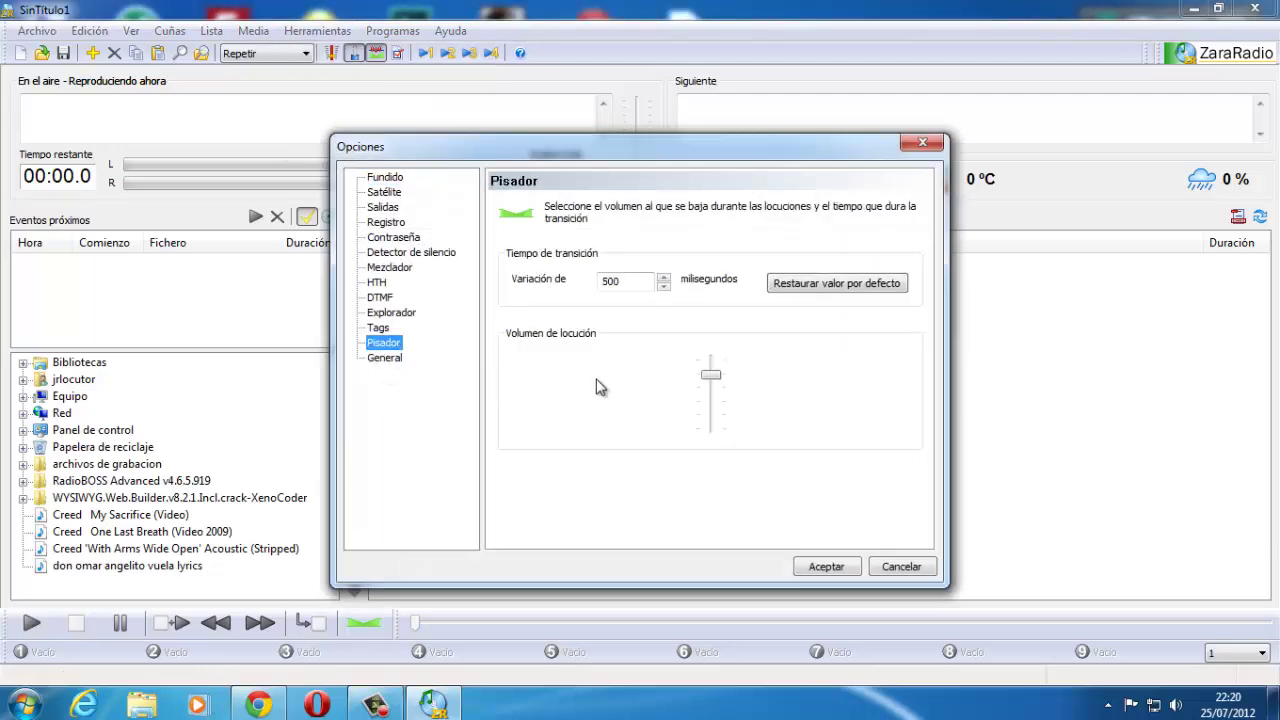
left_click_drag(711, 376, 712, 420)
left_click_drag(707, 363, 711, 374)
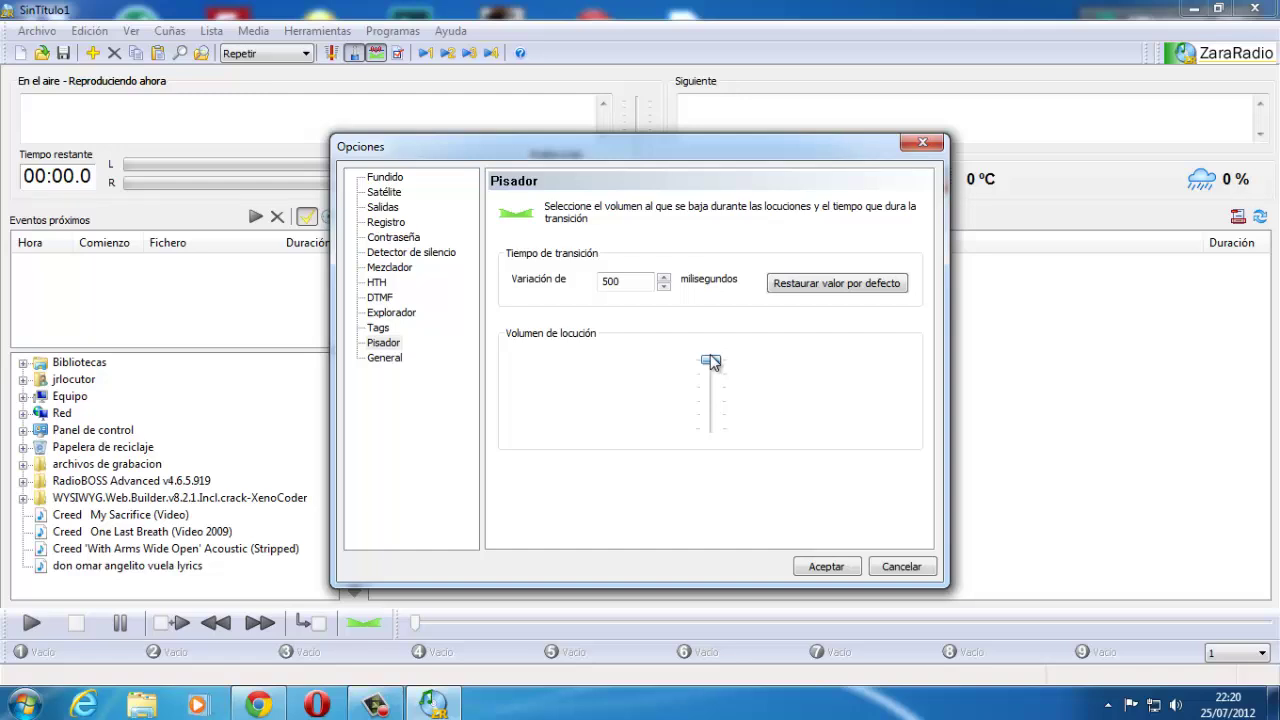
left_click_drag(712, 363, 713, 384)
left_click(826, 567)
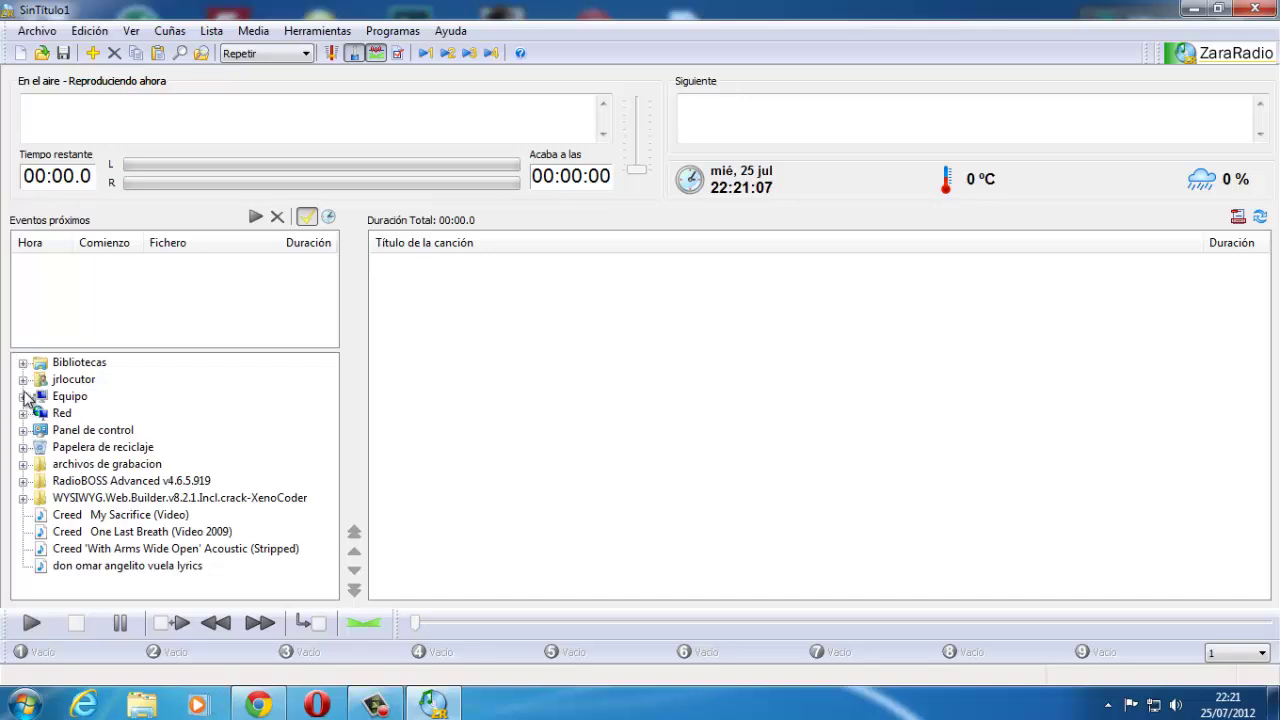
Step: In the file tree, expand Equipo, Nuevo vol (E:), musica salsa and salsa erotica 2007 to browse its songs
left_click(22, 396)
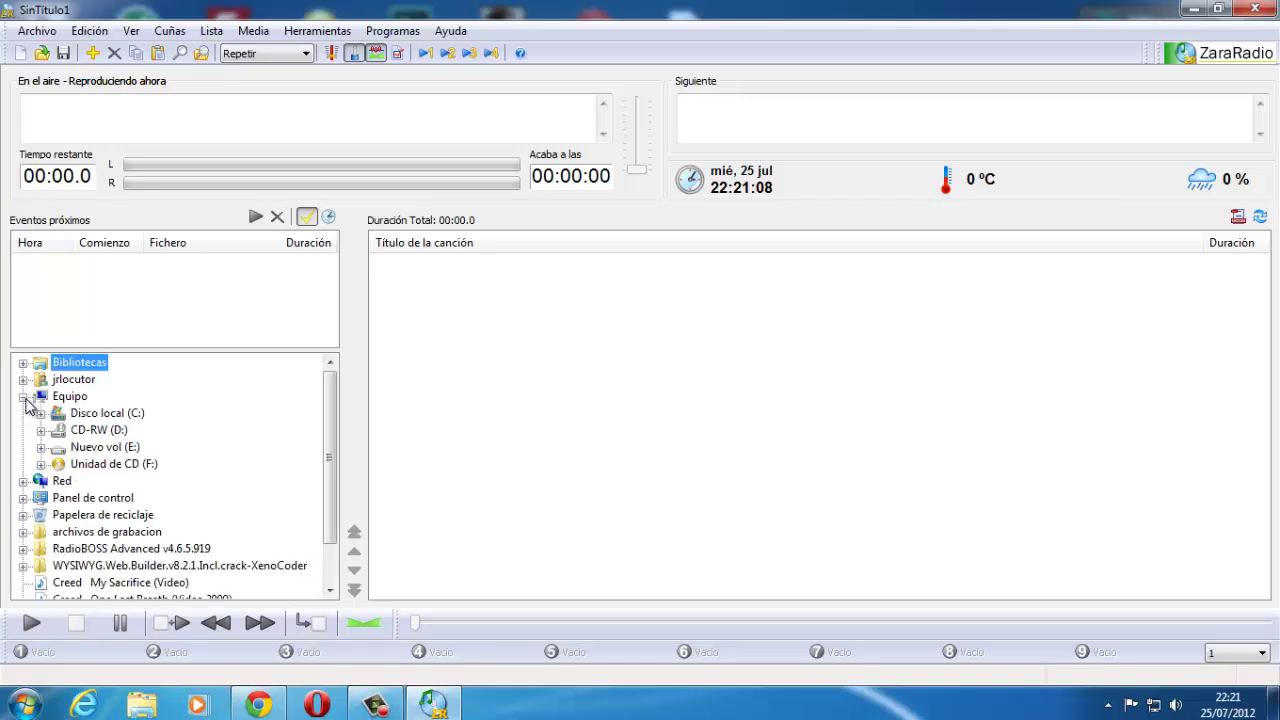
left_click(40, 447)
left_click(58, 498)
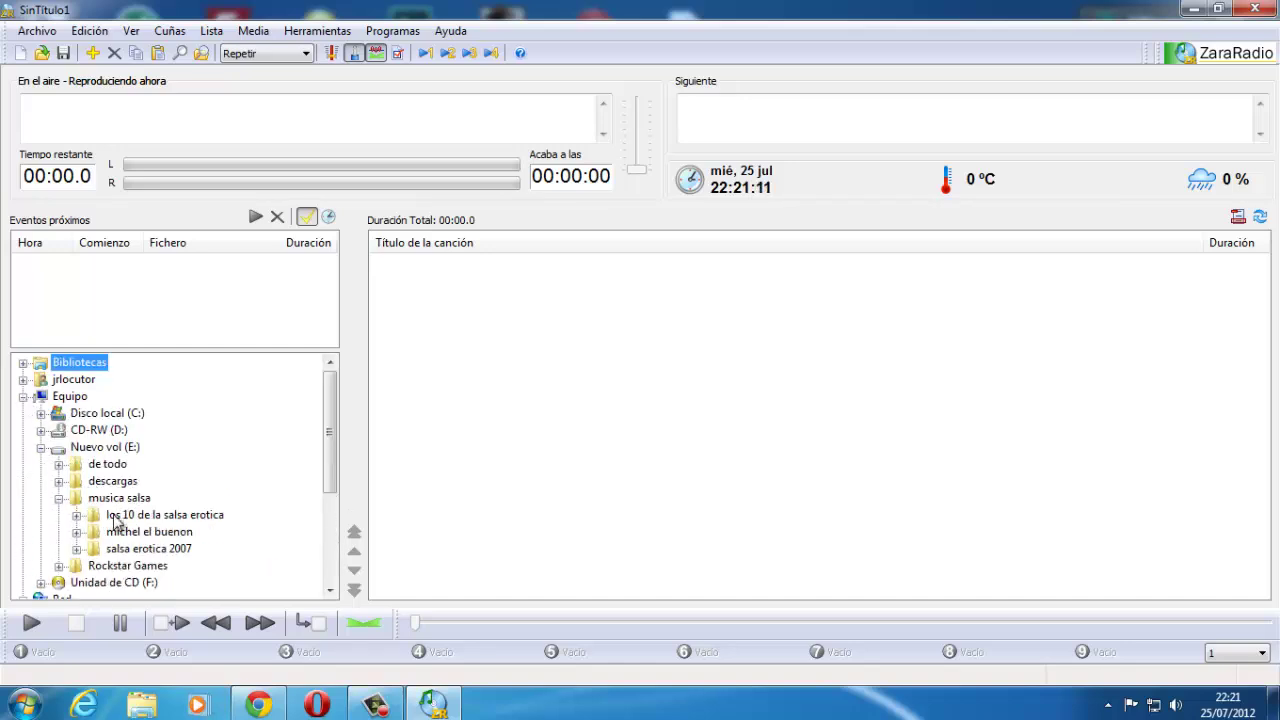
left_click(77, 548)
scroll(130, 534, "down", 4)
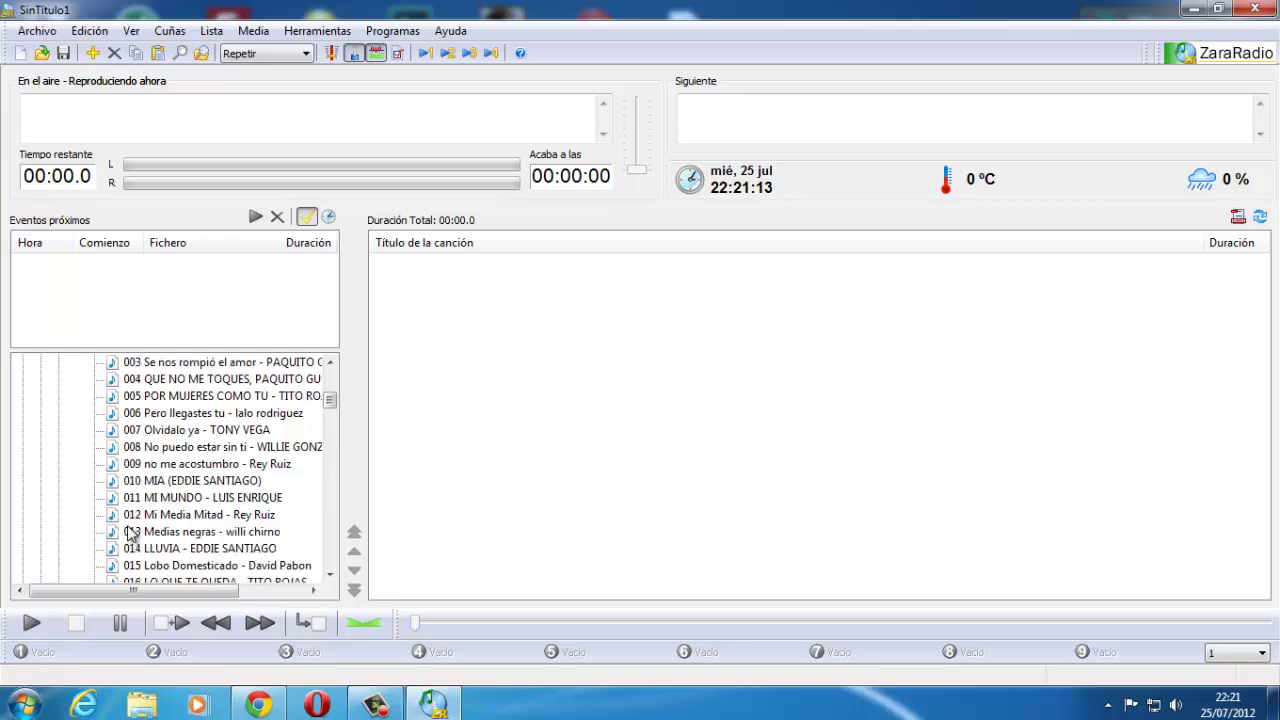
scroll(130, 534, "down", 2)
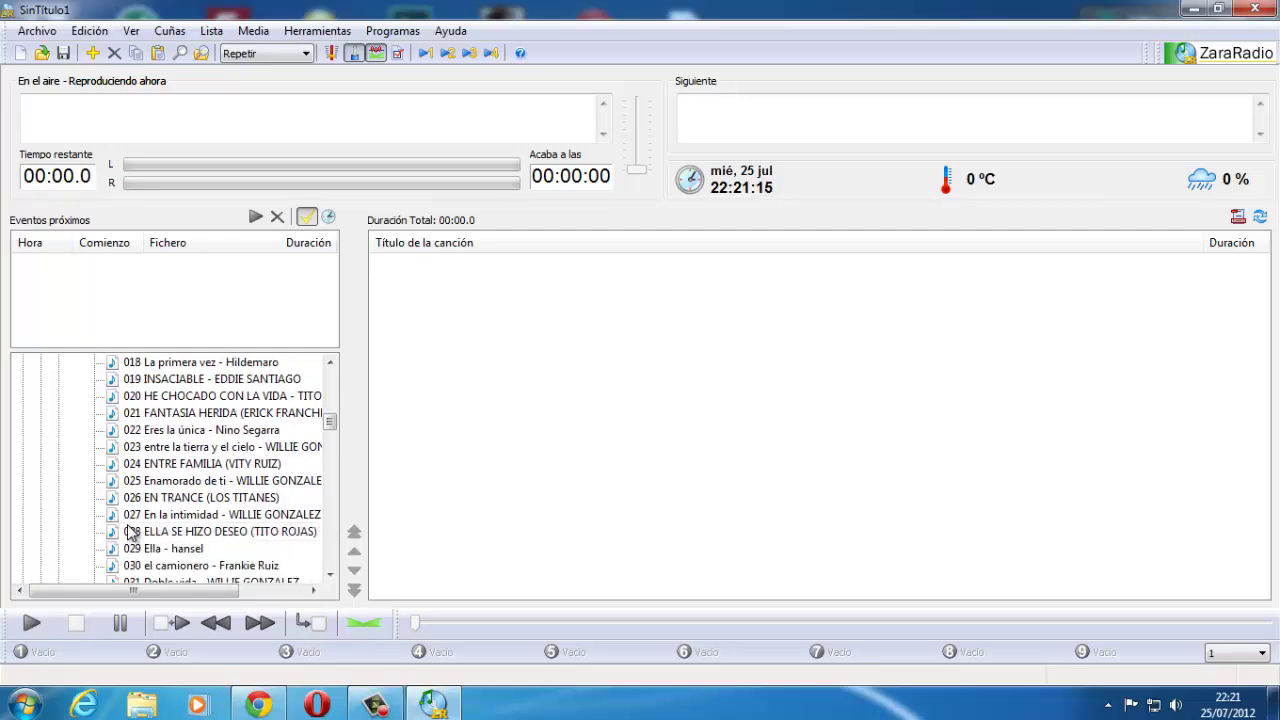
Step: Open the Editor de pisadores and delete the existing entry that pairs the salsa erotica 2007 song with tips radio electrica 1
left_click(320, 36)
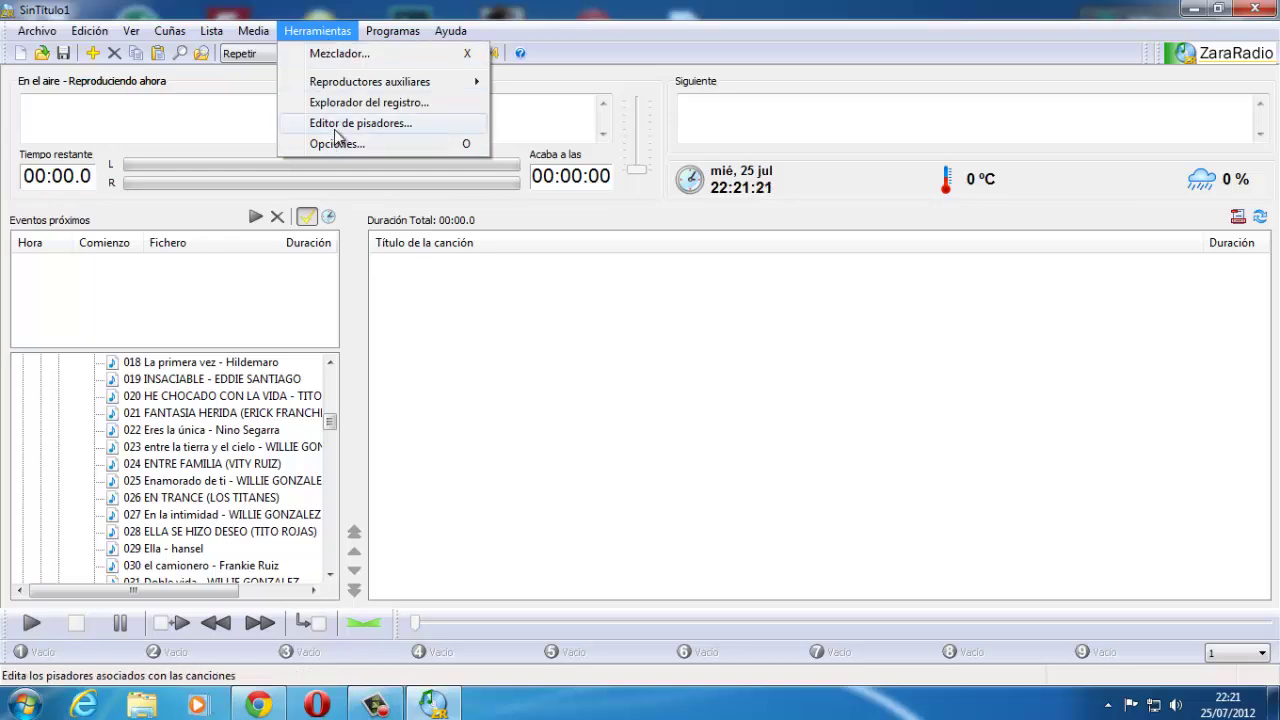
left_click(317, 30)
left_click(317, 30)
left_click(363, 134)
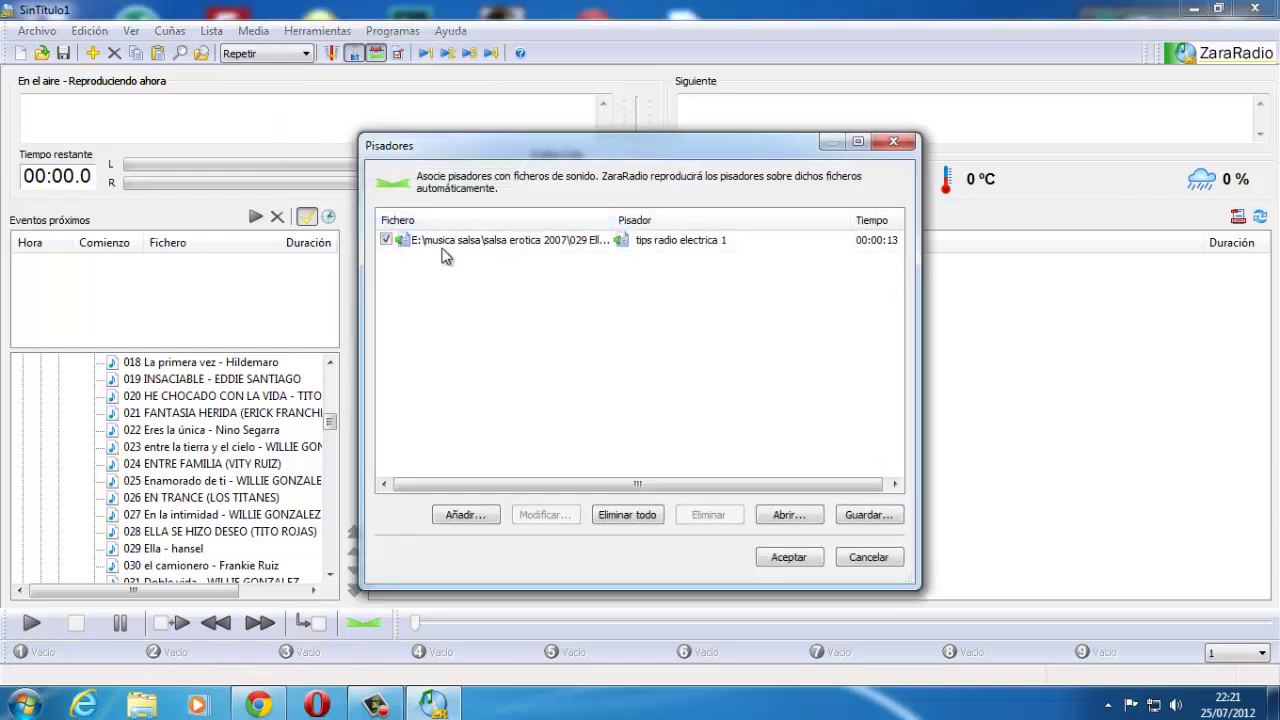
left_click(460, 241)
key("Delete")
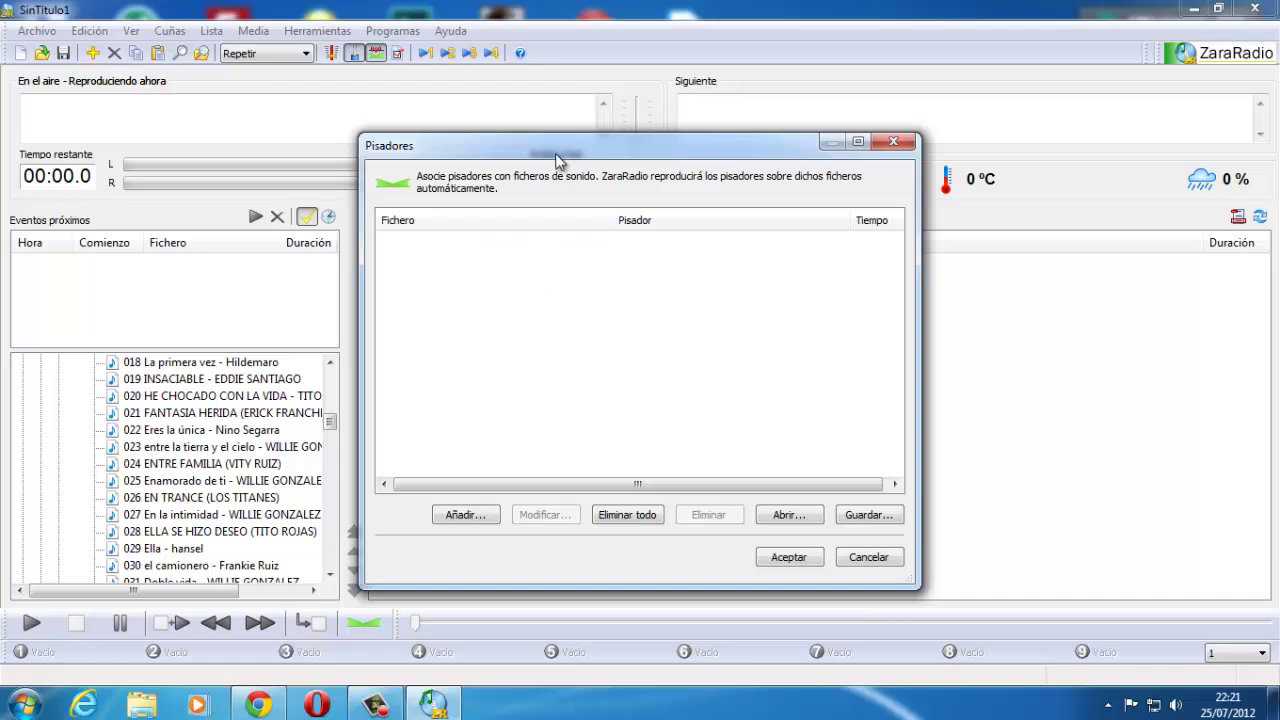
left_click_drag(558, 147, 530, 126)
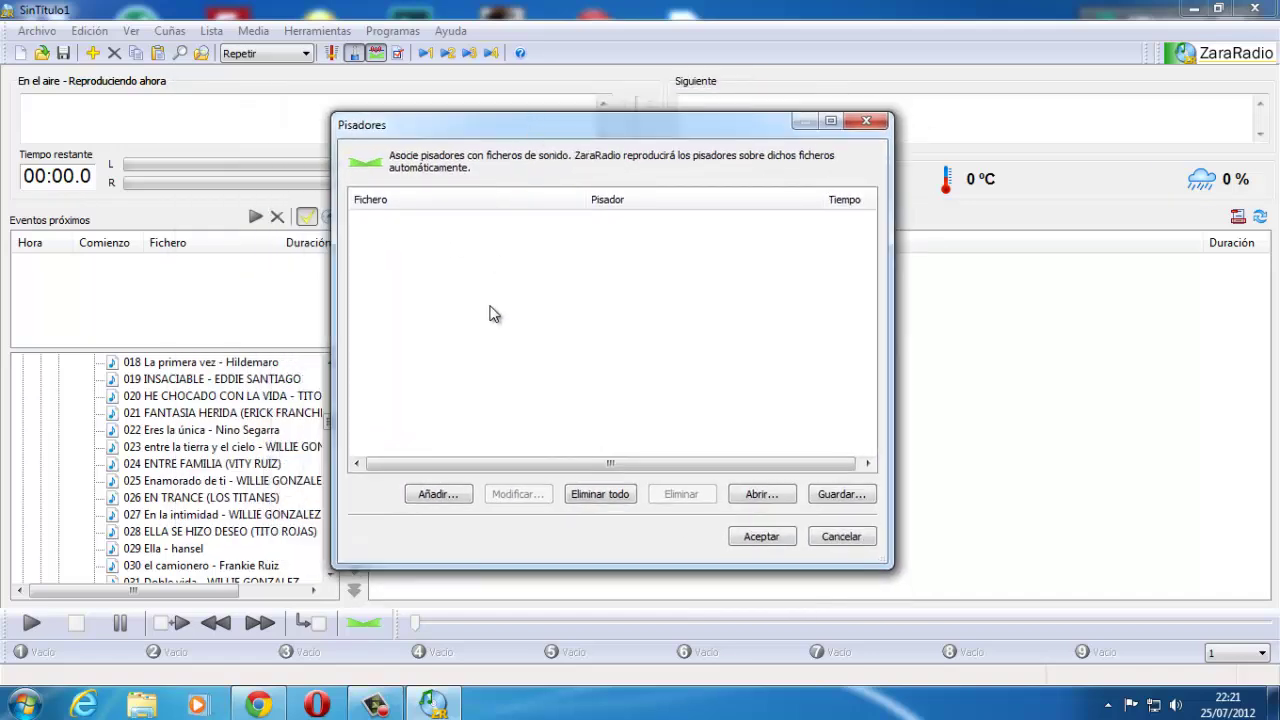
Step: Start adding a new pisador and open the file chooser for the song it is associated with
left_click(444, 496)
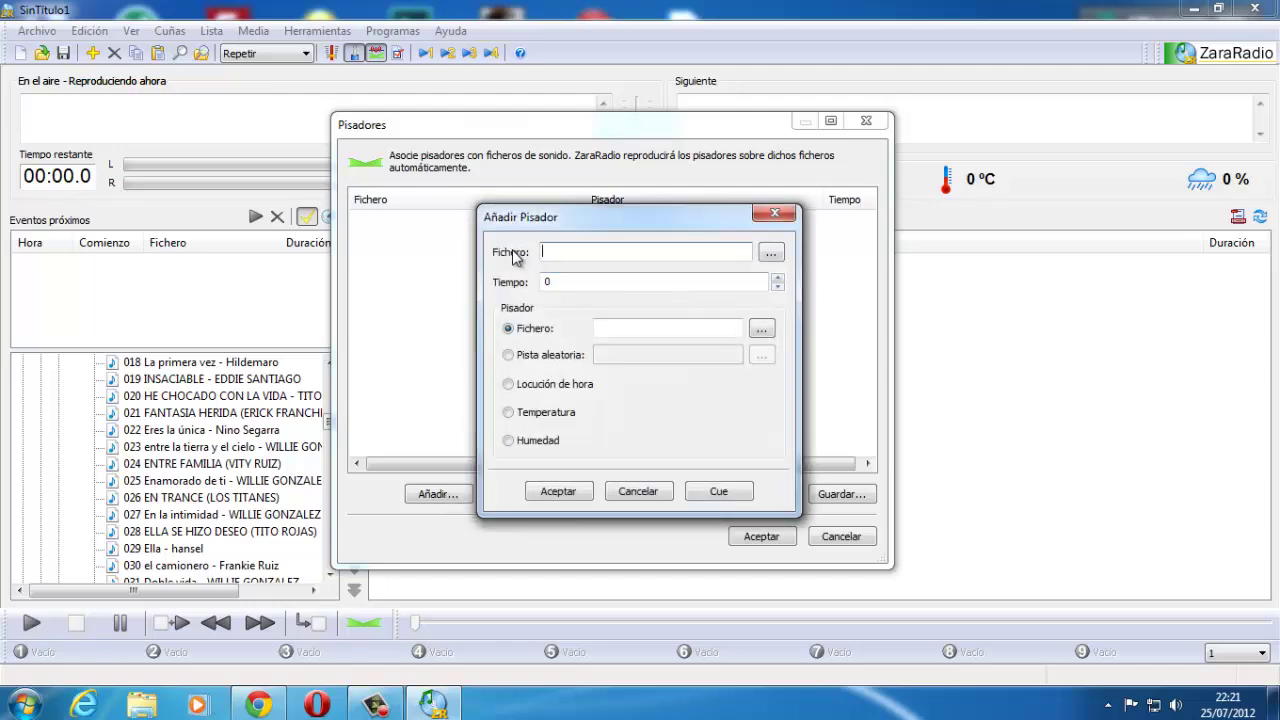
left_click(771, 256)
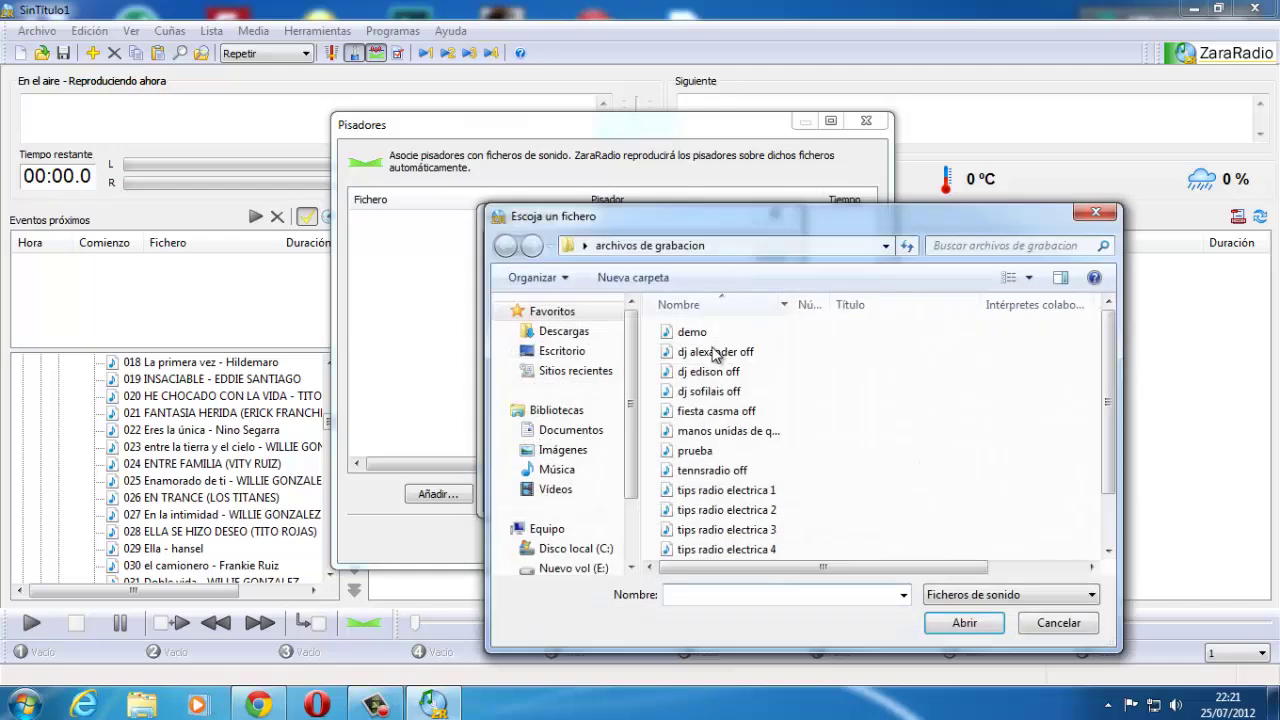
left_click_drag(1103, 378, 1108, 425)
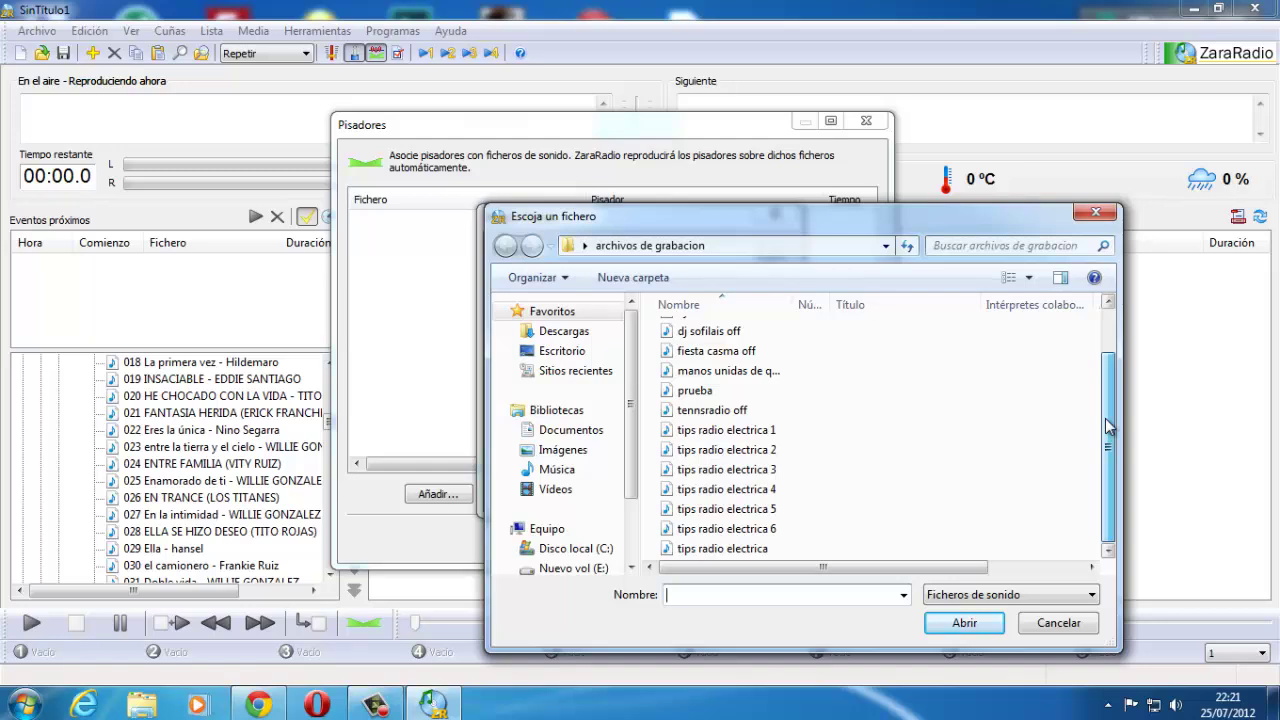
left_click_drag(1108, 425, 1104, 367)
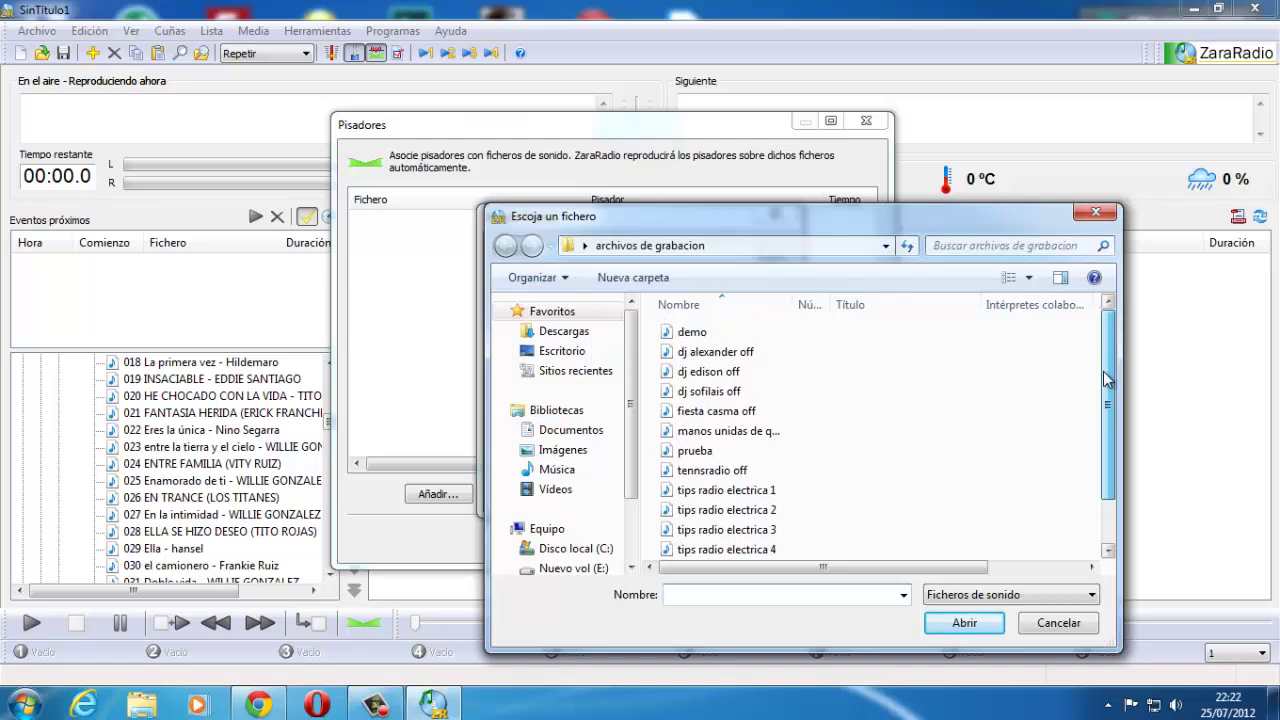
scroll(1106, 380, "down", 1)
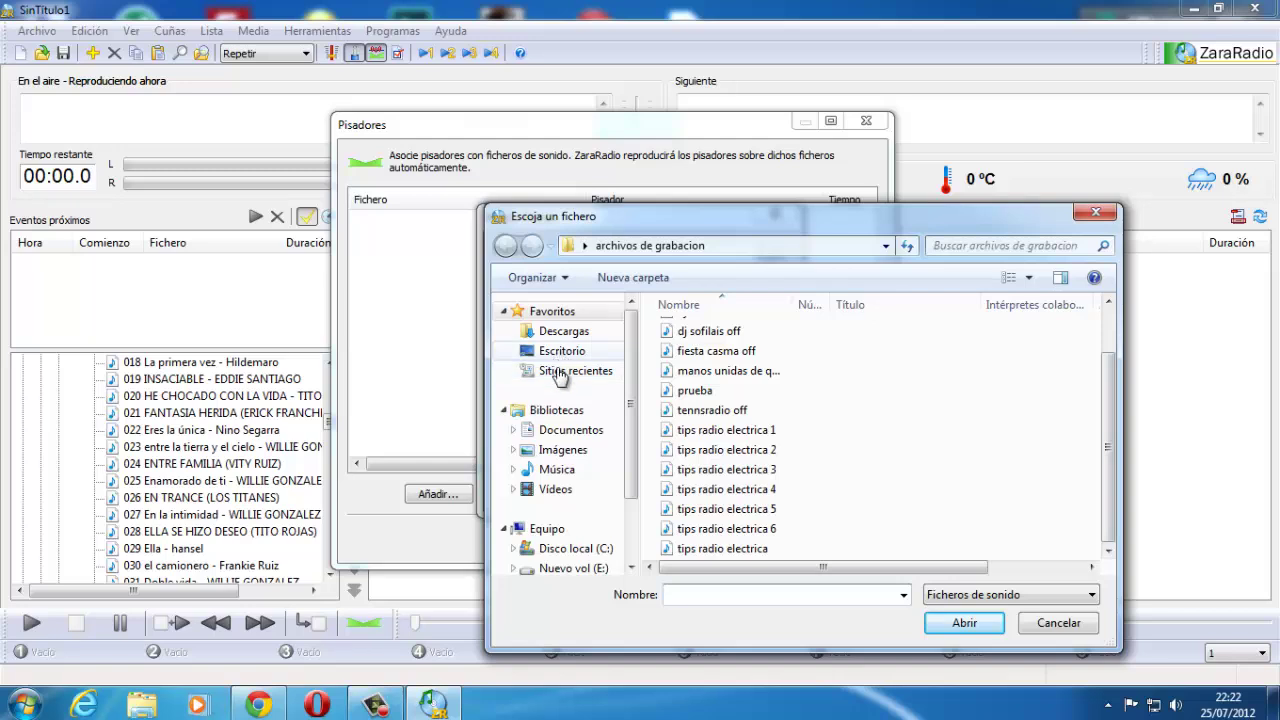
left_click(557, 568)
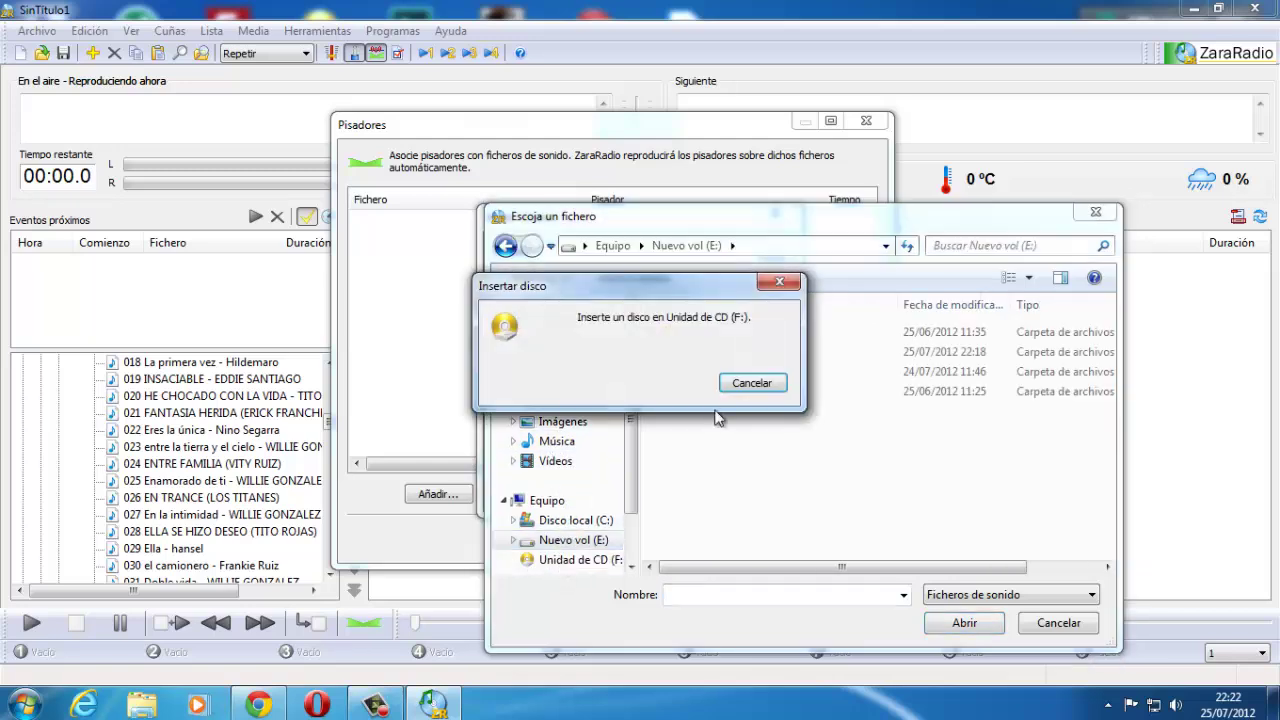
left_click(752, 381)
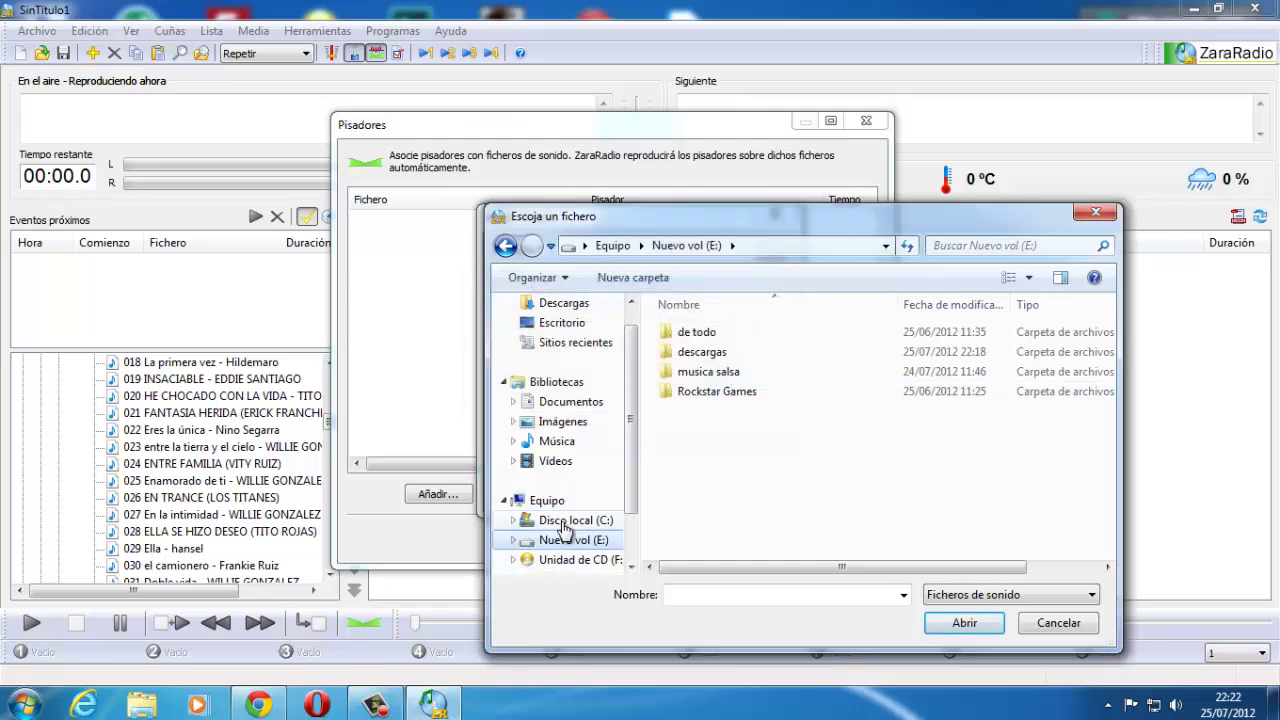
left_click(566, 520)
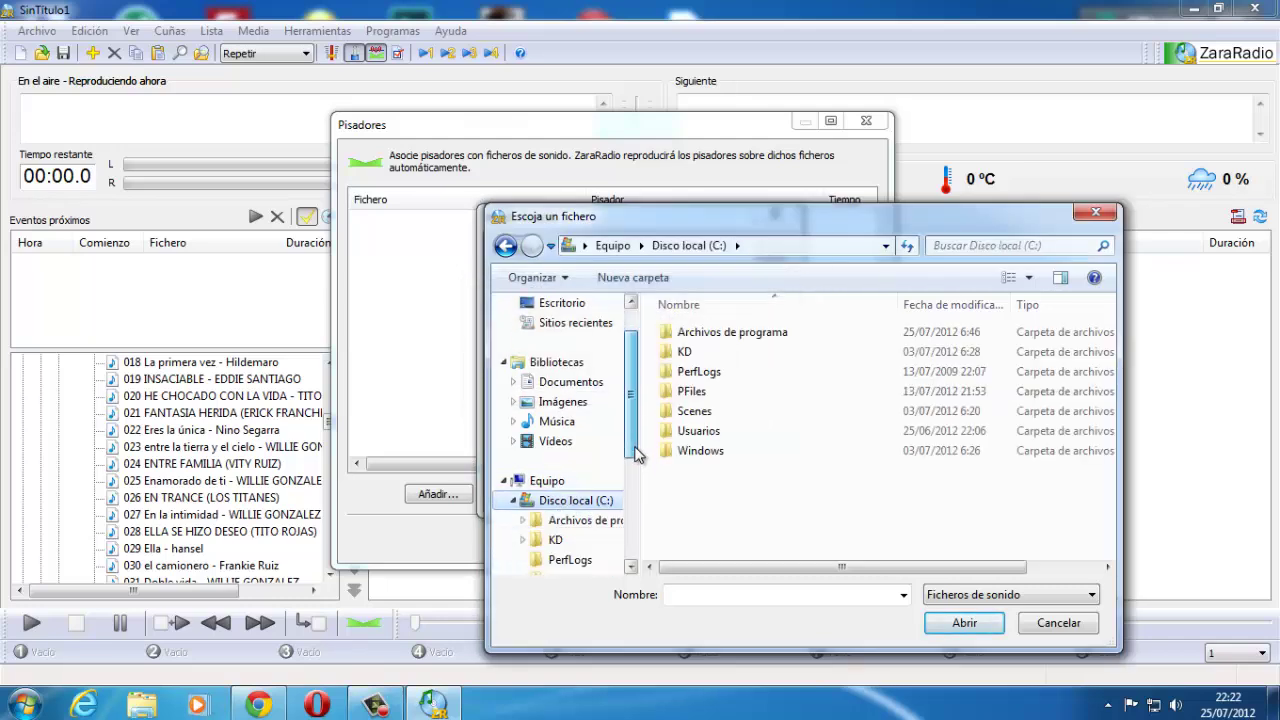
left_click(517, 424)
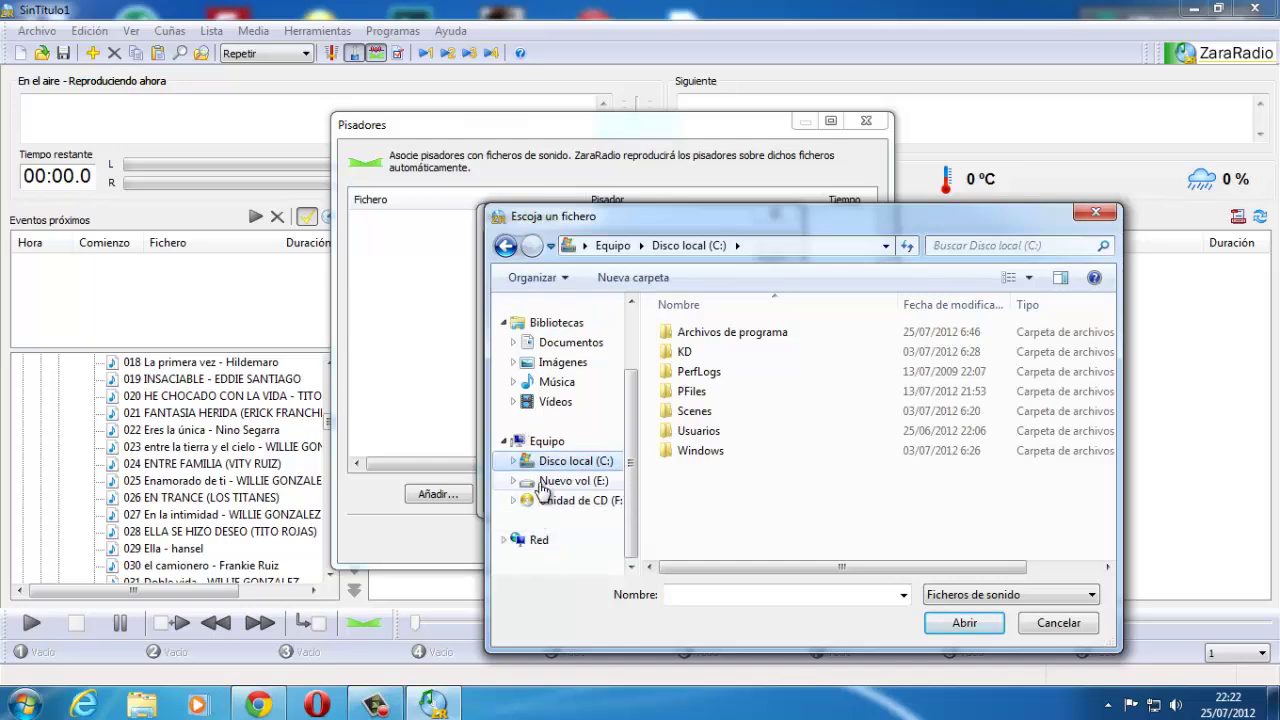
Step: Choose "029 Ella - hansel" from musica salsa\salsa erotica 2007 on Nuevo vol (E:) as the pisador's associated song file
left_click(545, 482)
double_click(692, 372)
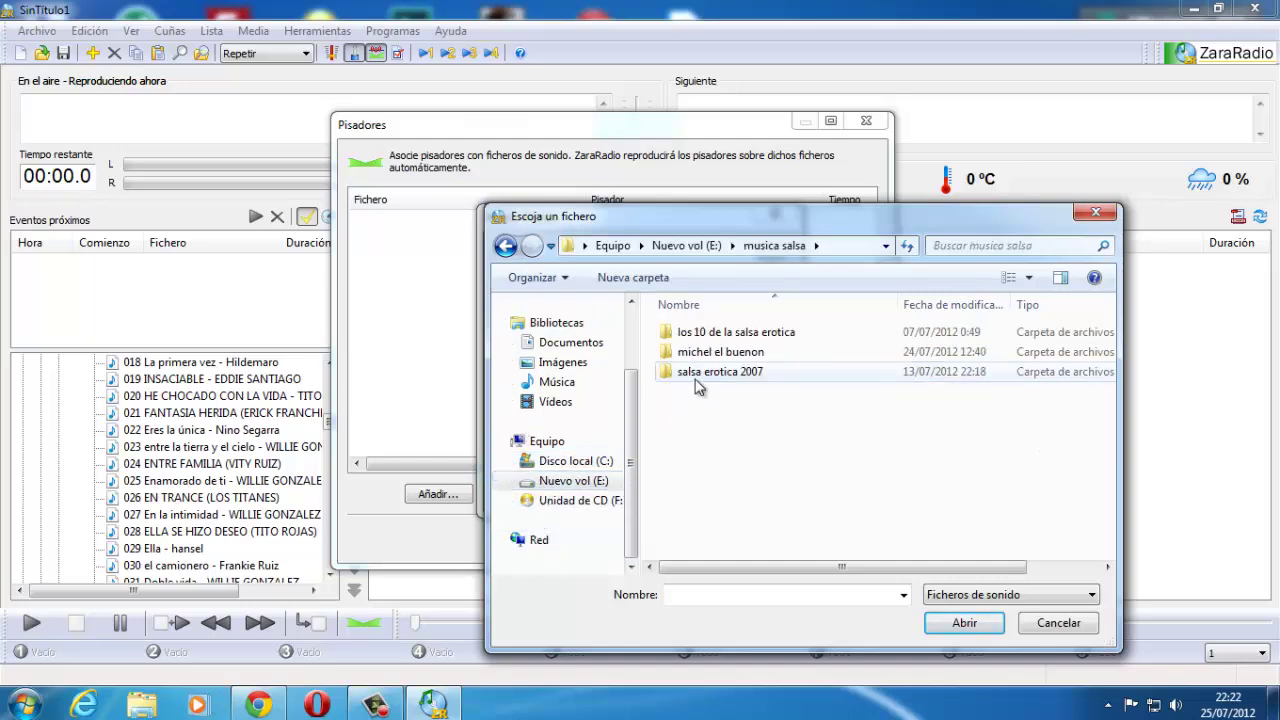
double_click(697, 374)
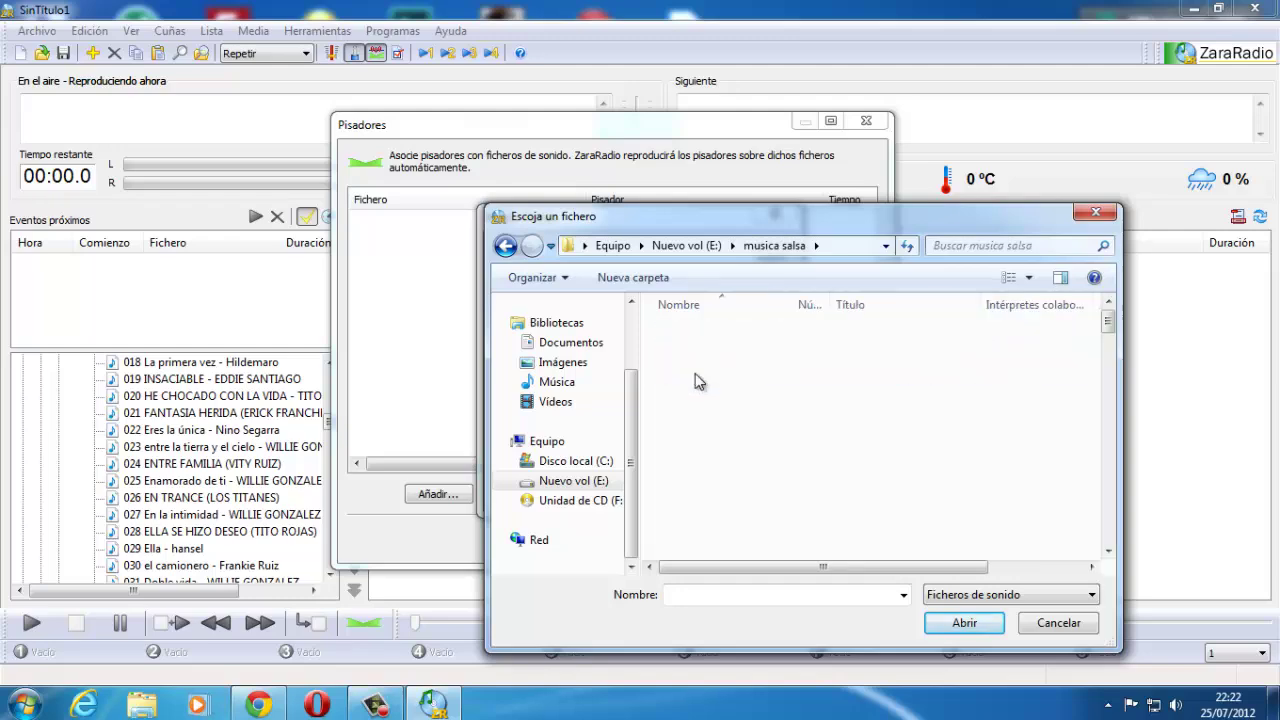
scroll(740, 410, "down", 7)
scroll(753, 412, "down", 1)
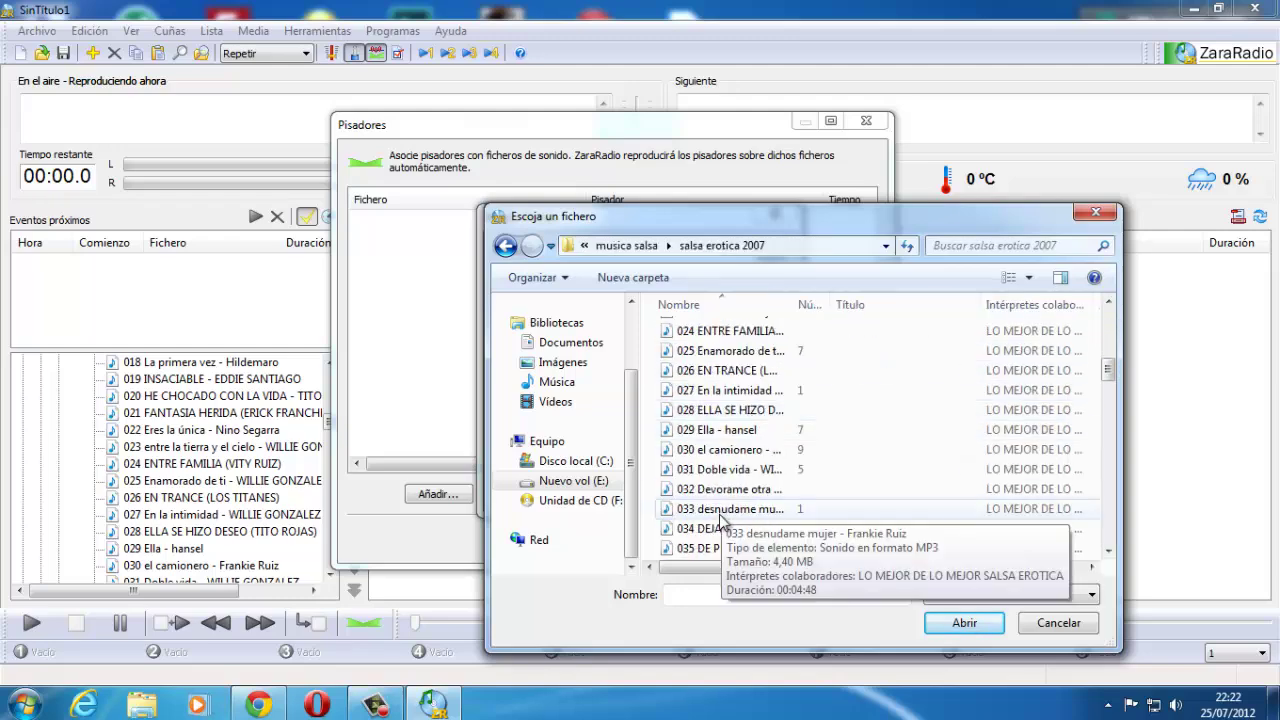
left_click(714, 430)
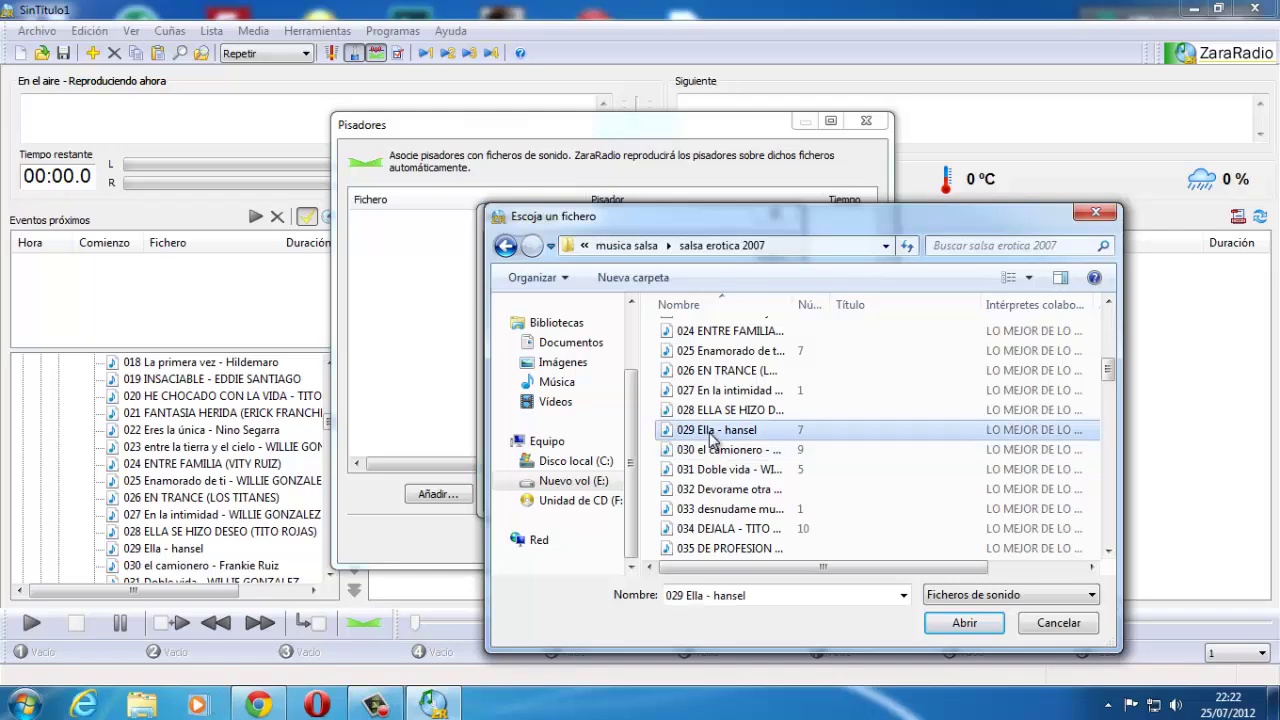
left_click(955, 624)
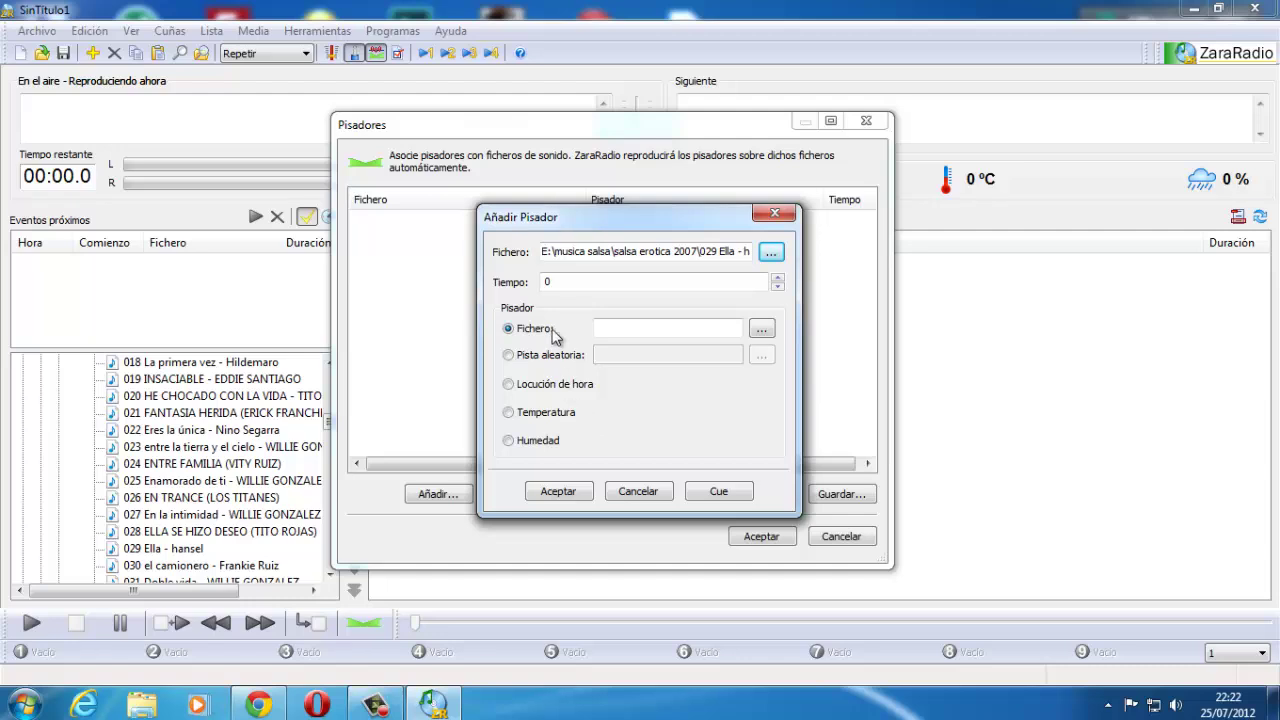
Step: Try the pisador sources Pista aleatoria, Locución de hora and Temperatura, and return the selection to Fichero
left_click(556, 283)
left_click(620, 330)
left_click(510, 357)
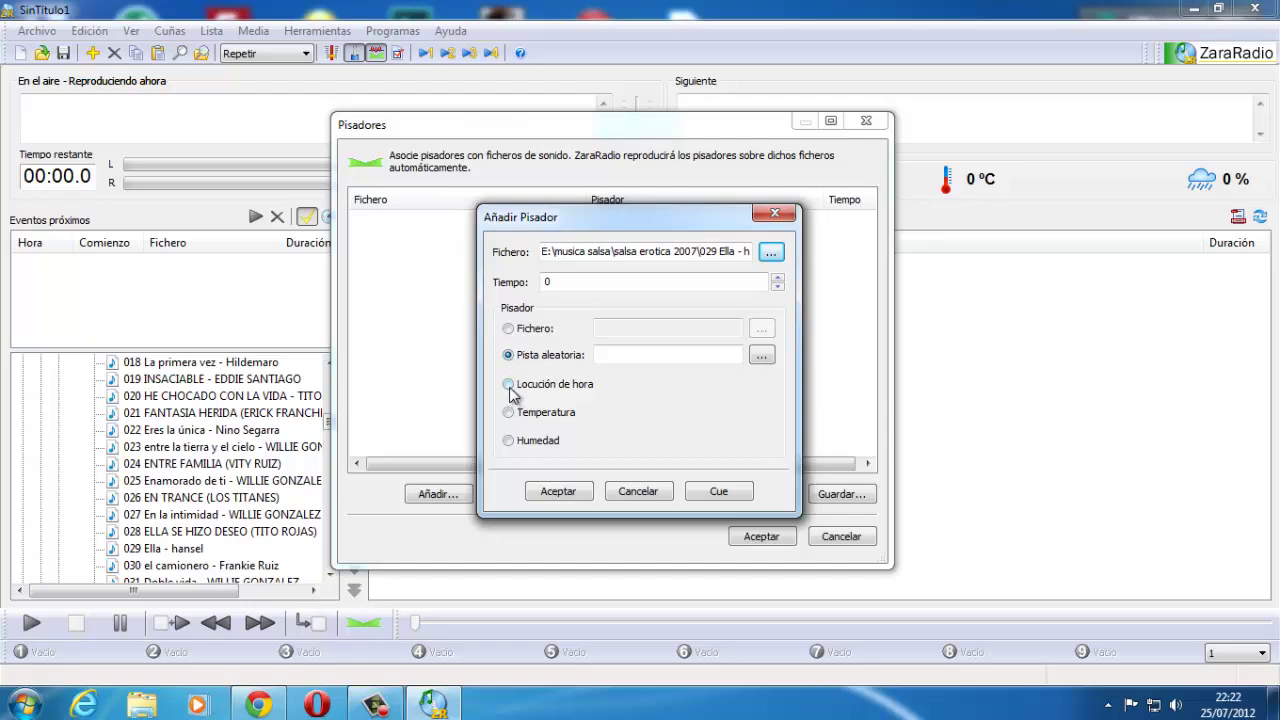
left_click(509, 388)
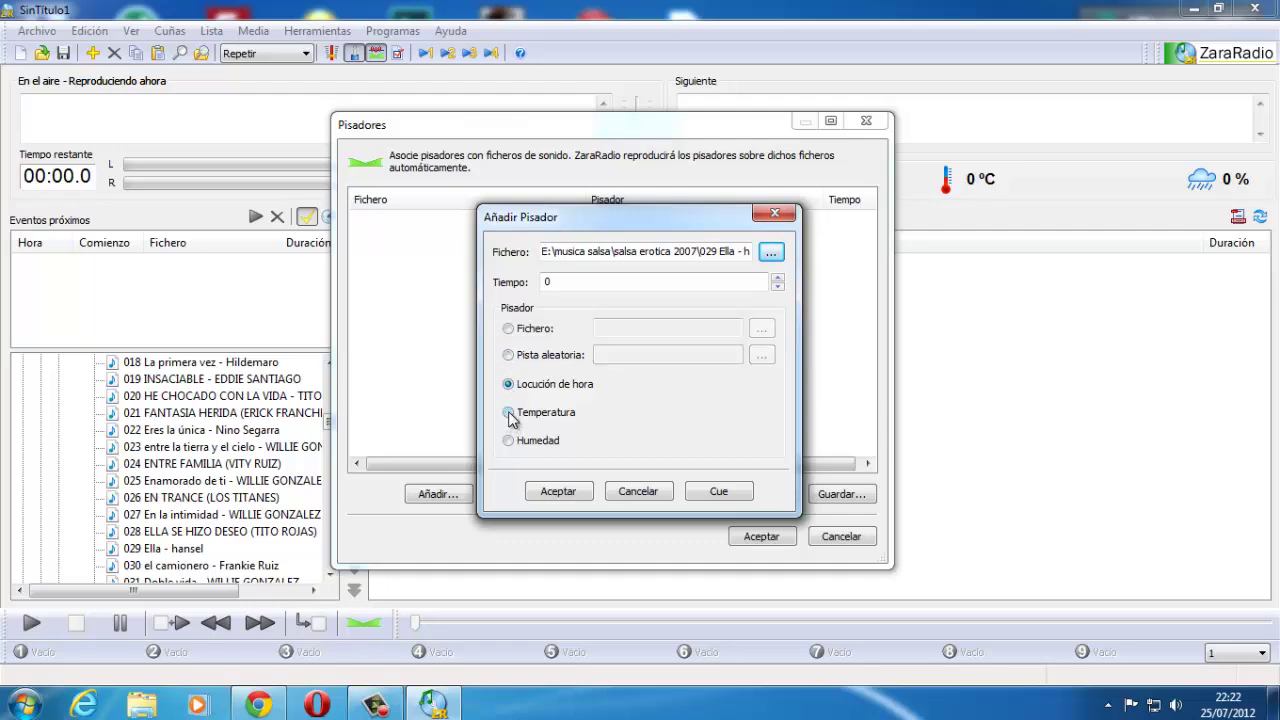
left_click(508, 413)
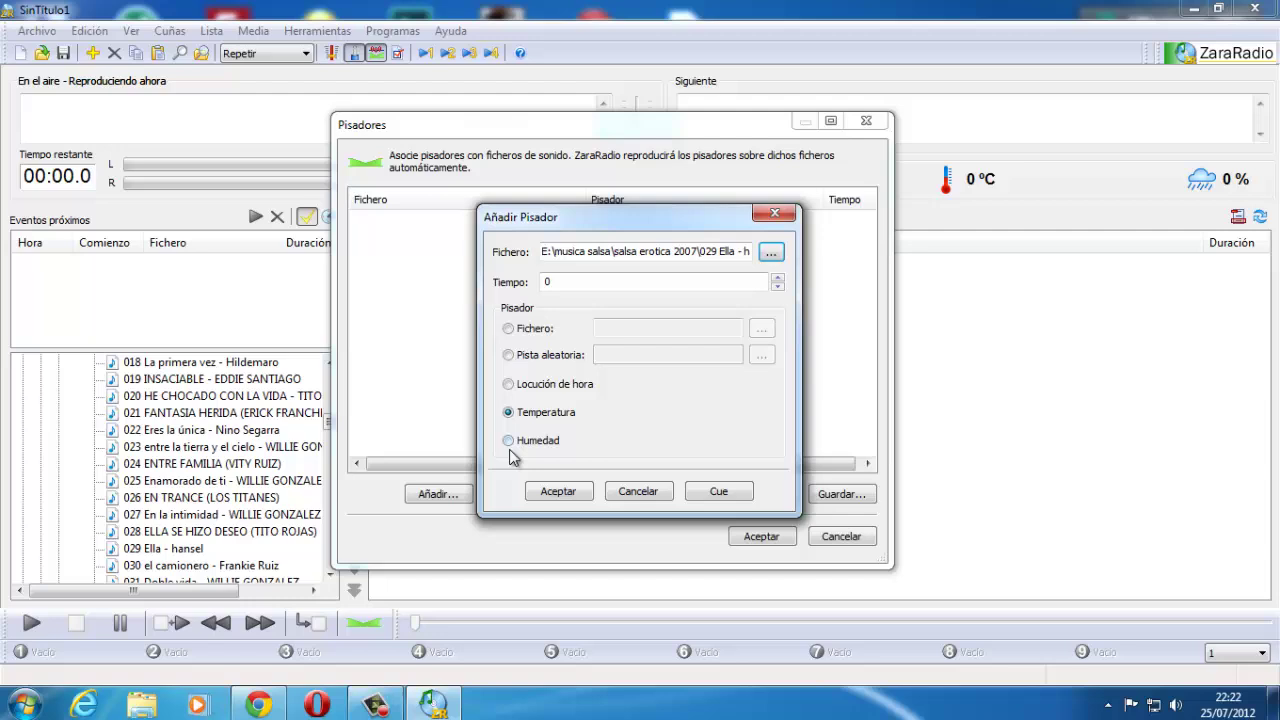
left_click(508, 329)
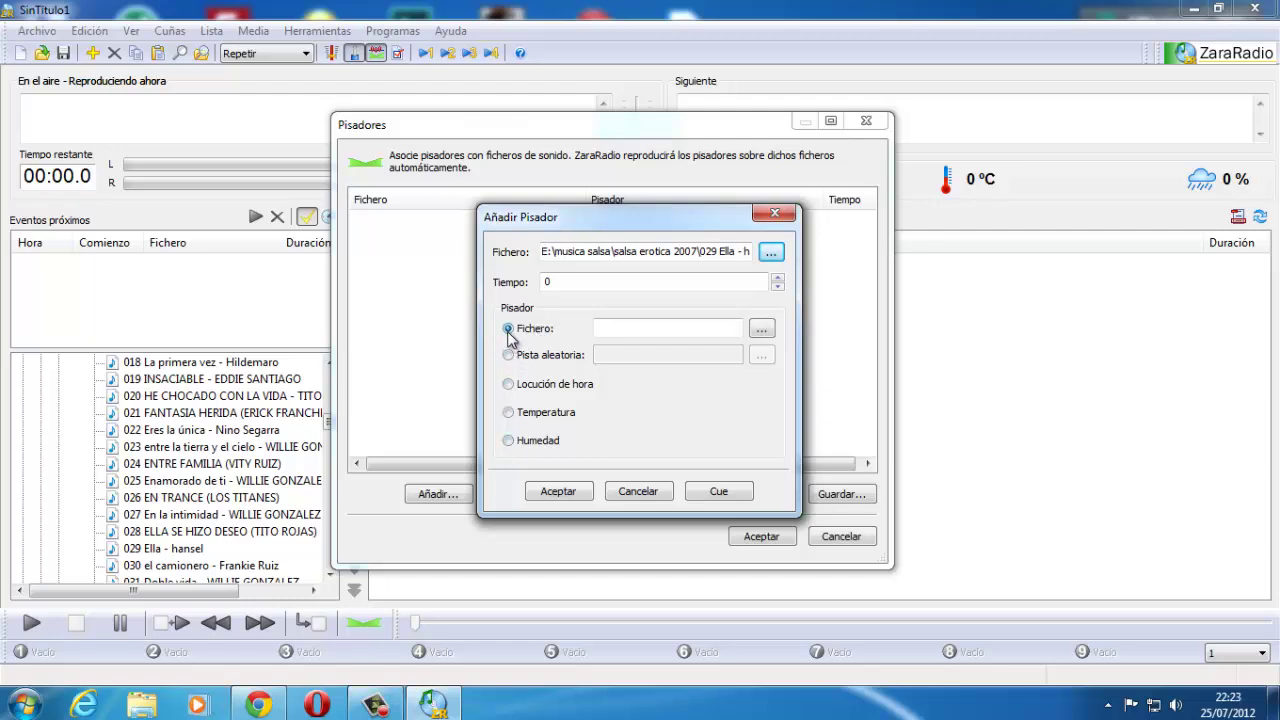
Step: Choose "tips radio electrica 1" from the archivos de grabacion folder on the Escritorio as the pisador's sound file
left_click(762, 330)
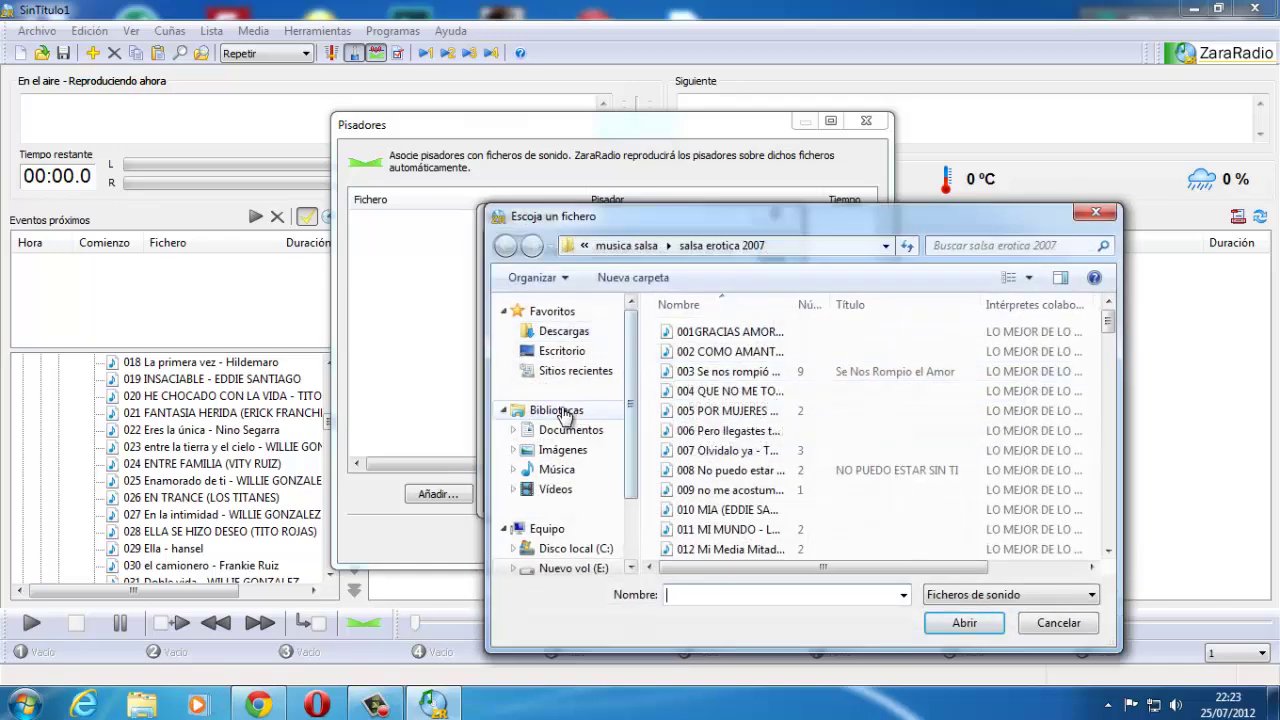
left_click(556, 354)
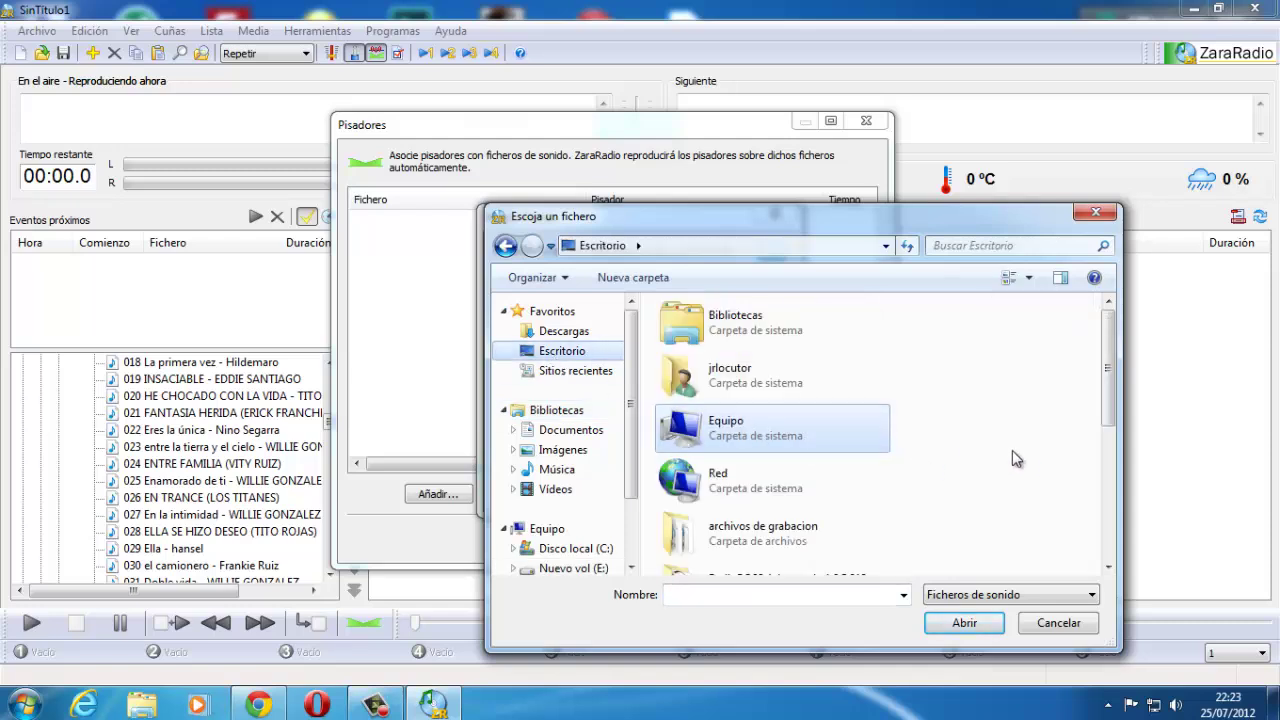
scroll(1090, 410, "down", 2)
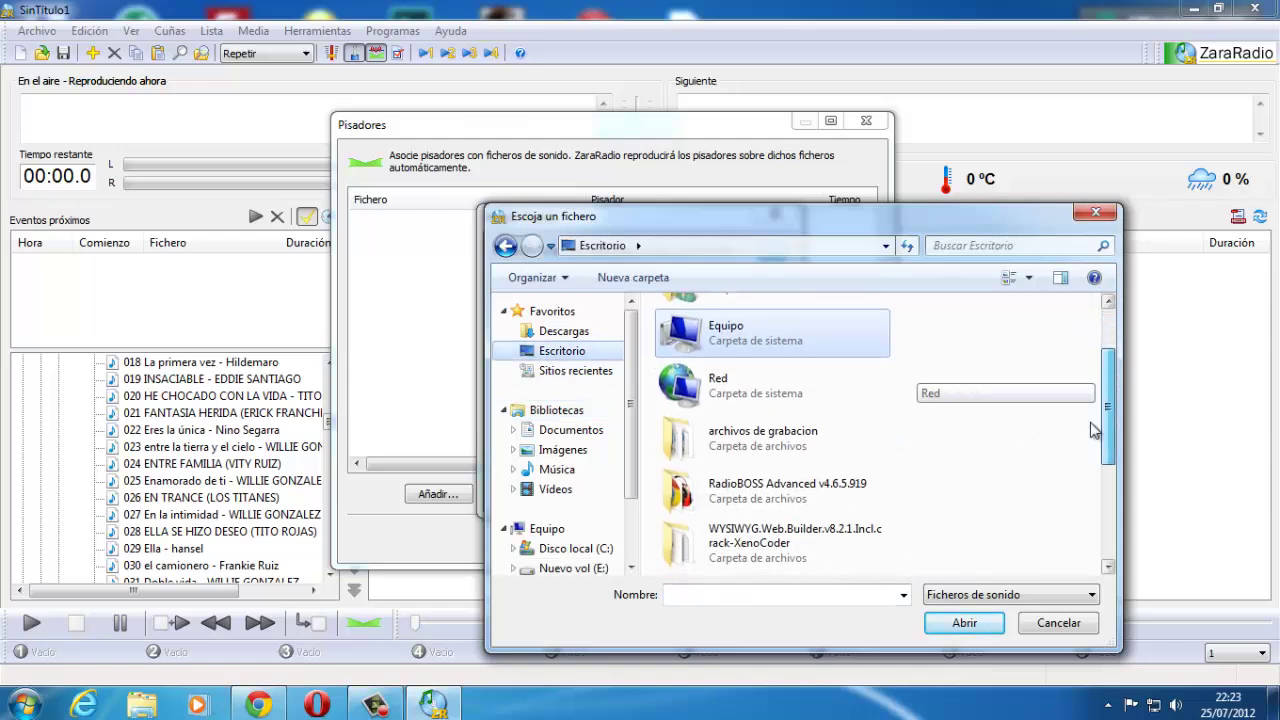
left_click(714, 440)
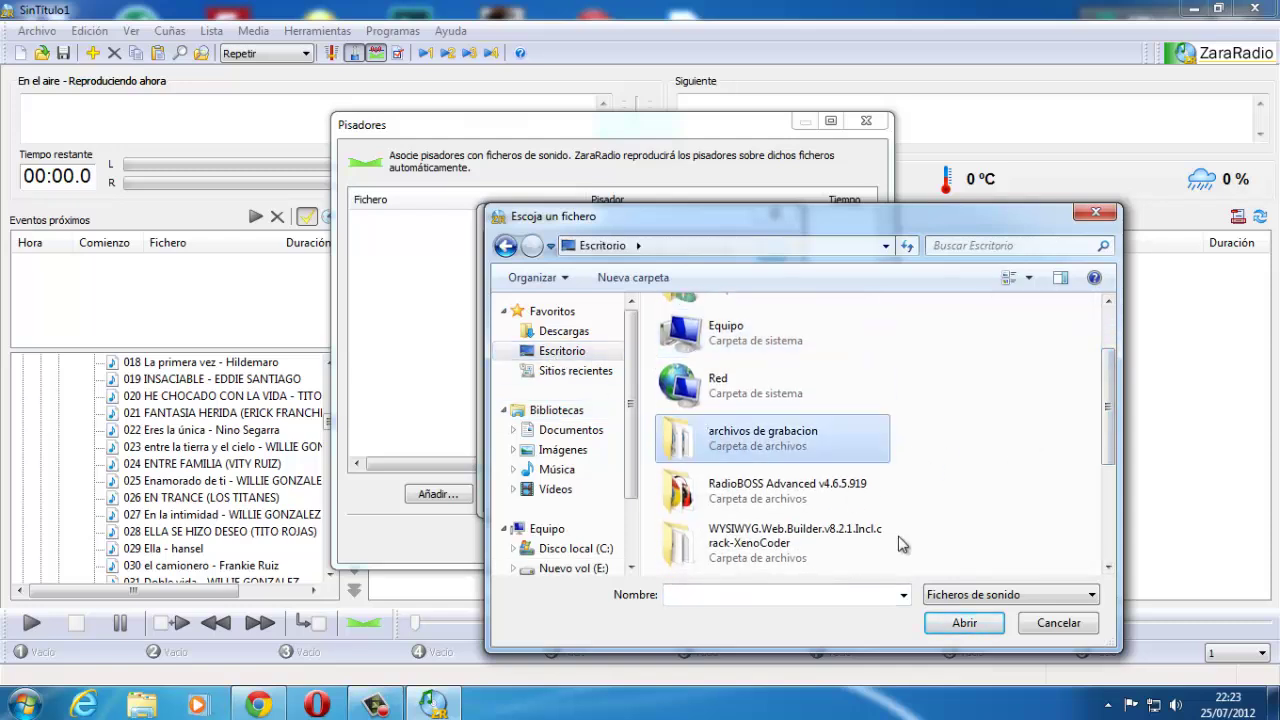
left_click(965, 623)
left_click(745, 492)
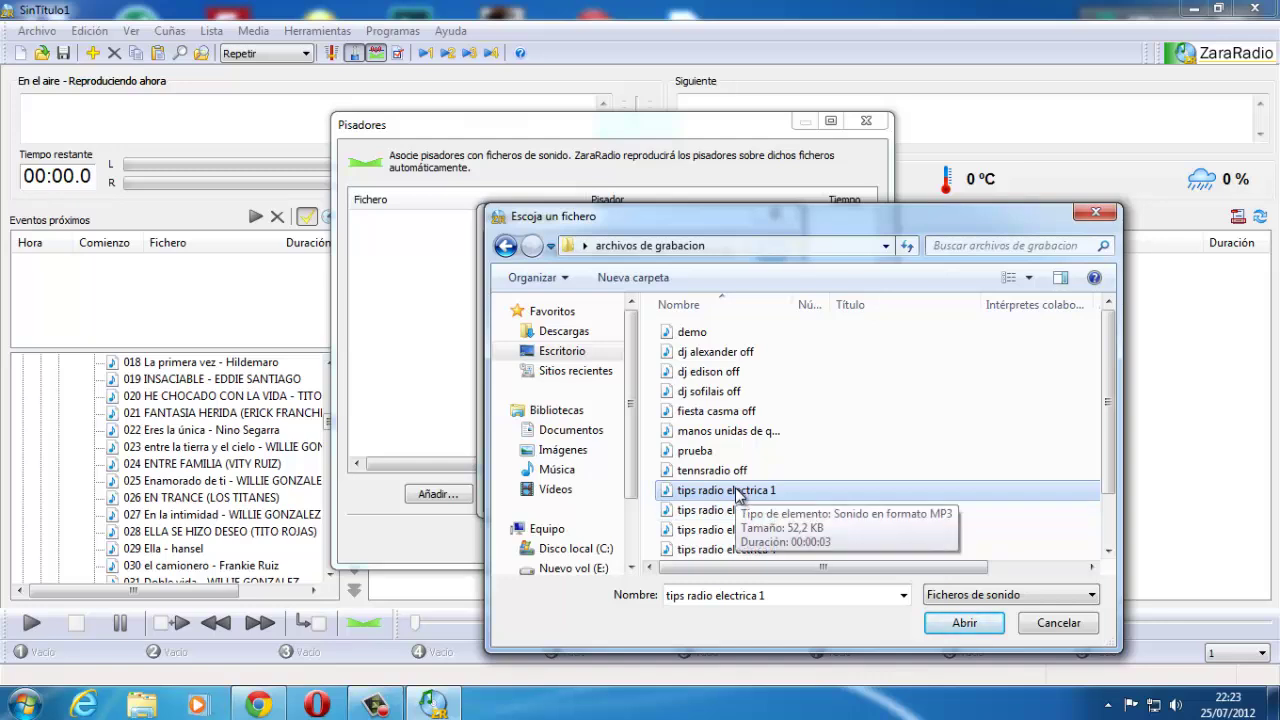
left_click(965, 622)
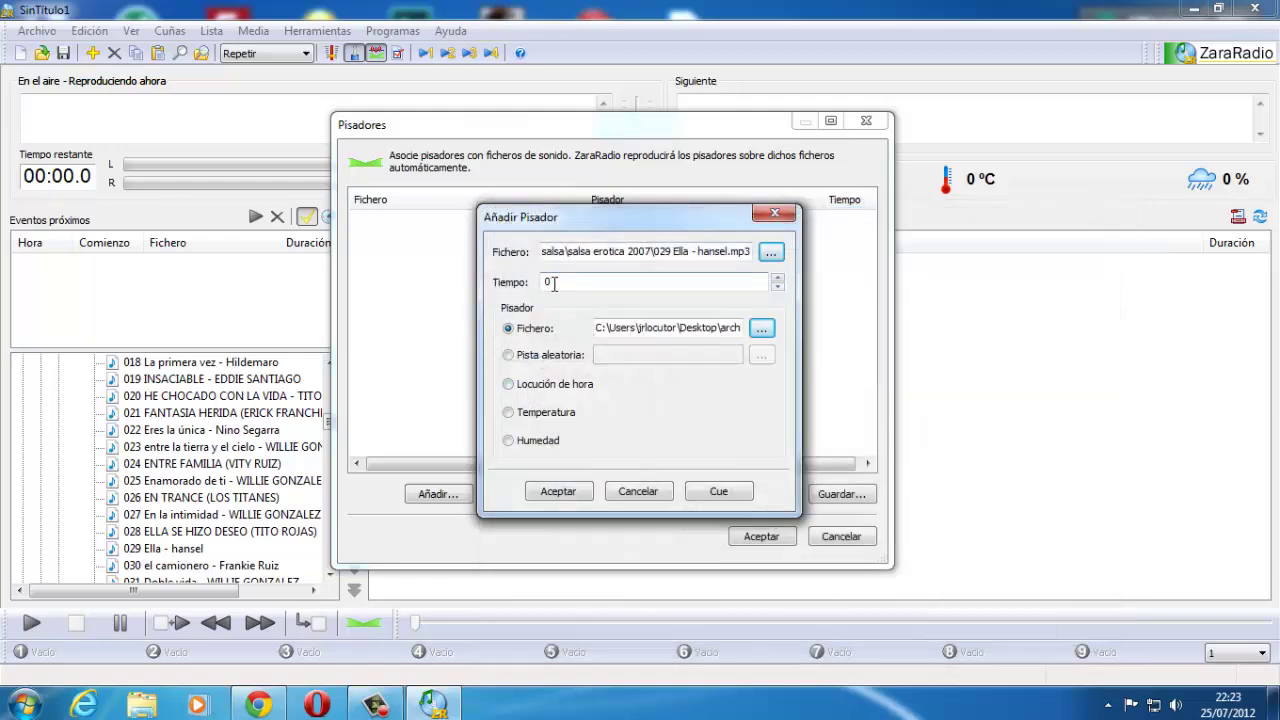
Step: Set the pisador's start time (Tiempo) to 14 seconds and add the entry to the pisadores list
left_click_drag(553, 284, 527, 289)
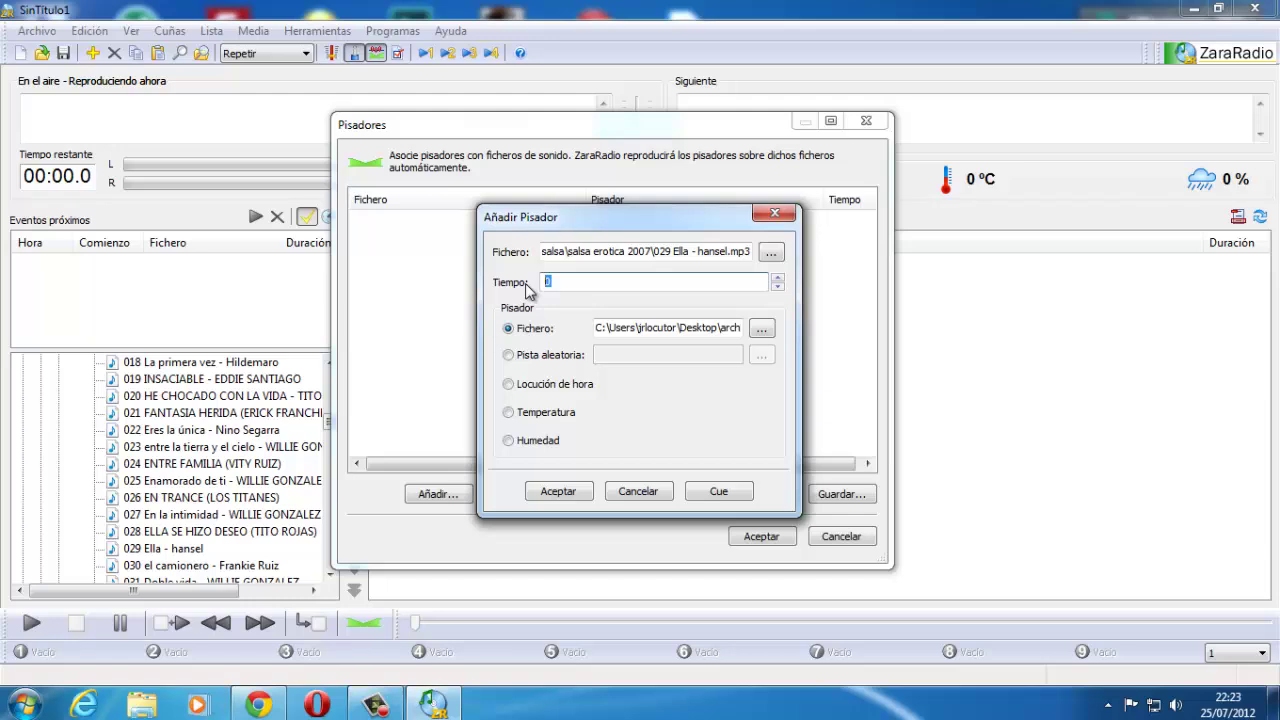
type("14")
left_click(564, 494)
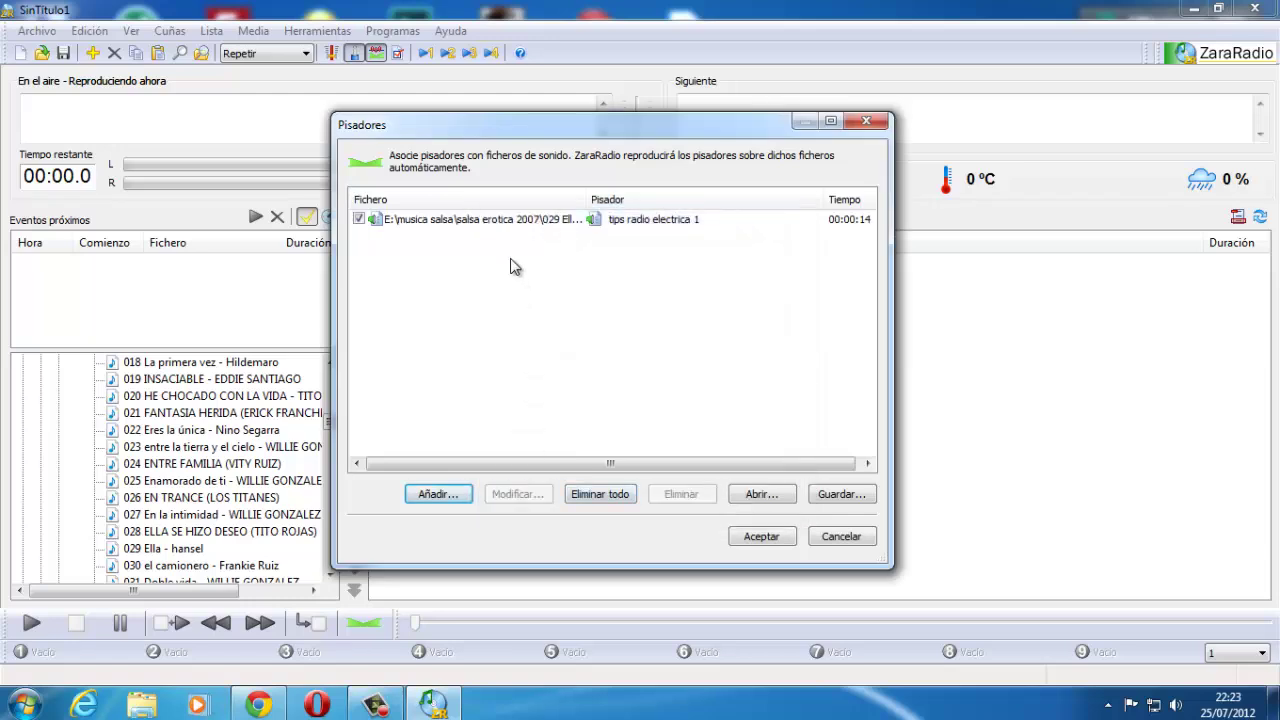
left_click(617, 226)
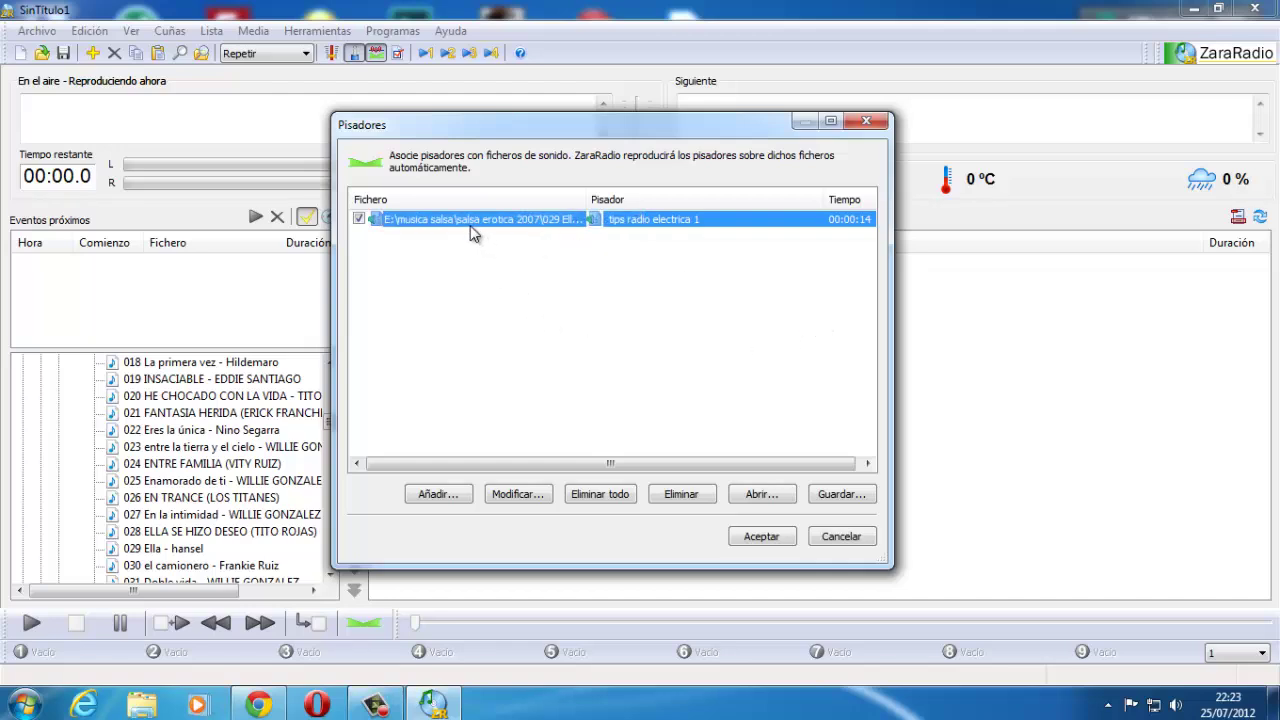
left_click(842, 496)
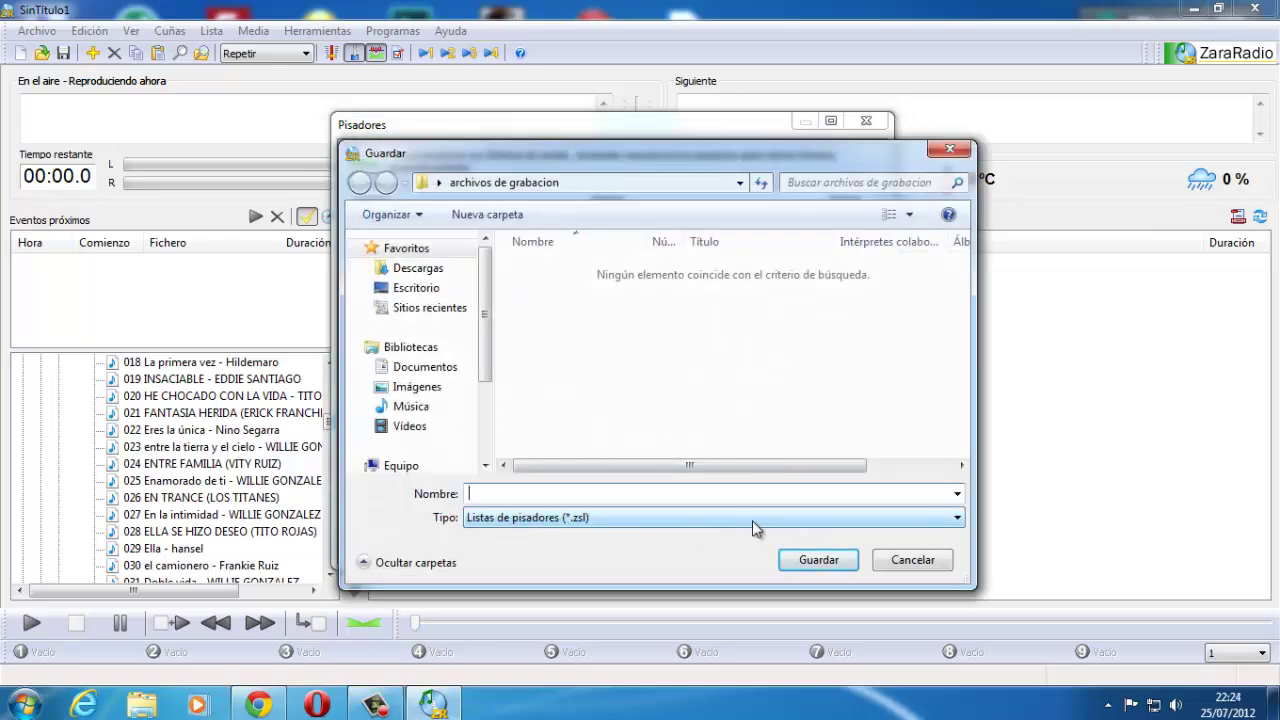
left_click(896, 564)
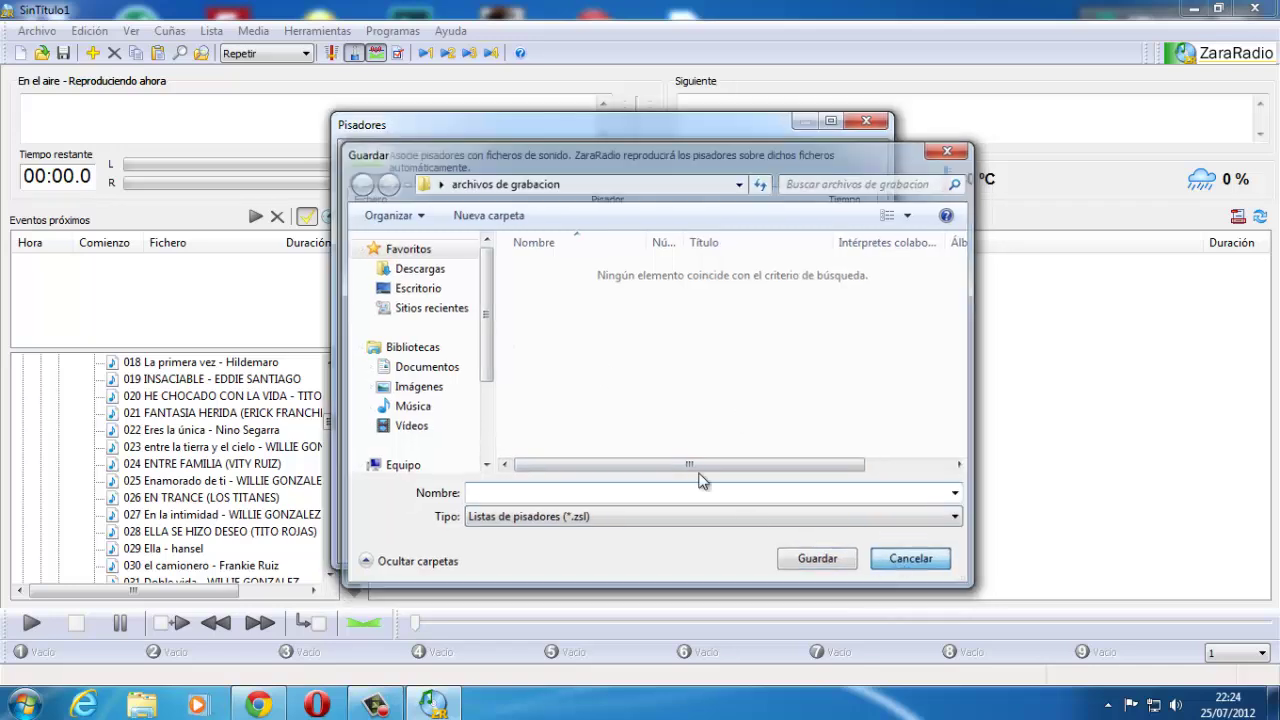
left_click(428, 243)
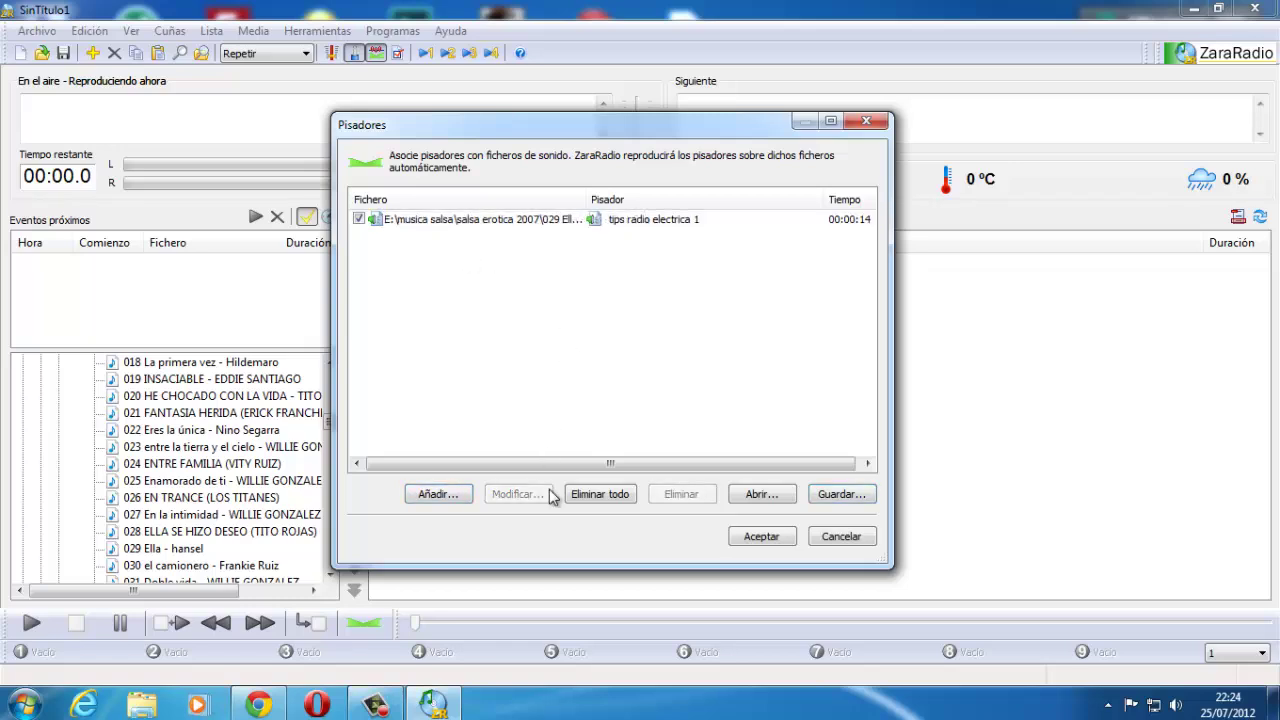
Step: Accept the pisadores list and add songs 020, 021, 022 and "029 Ella - hansel" to the playlist
left_click(760, 537)
double_click(160, 400)
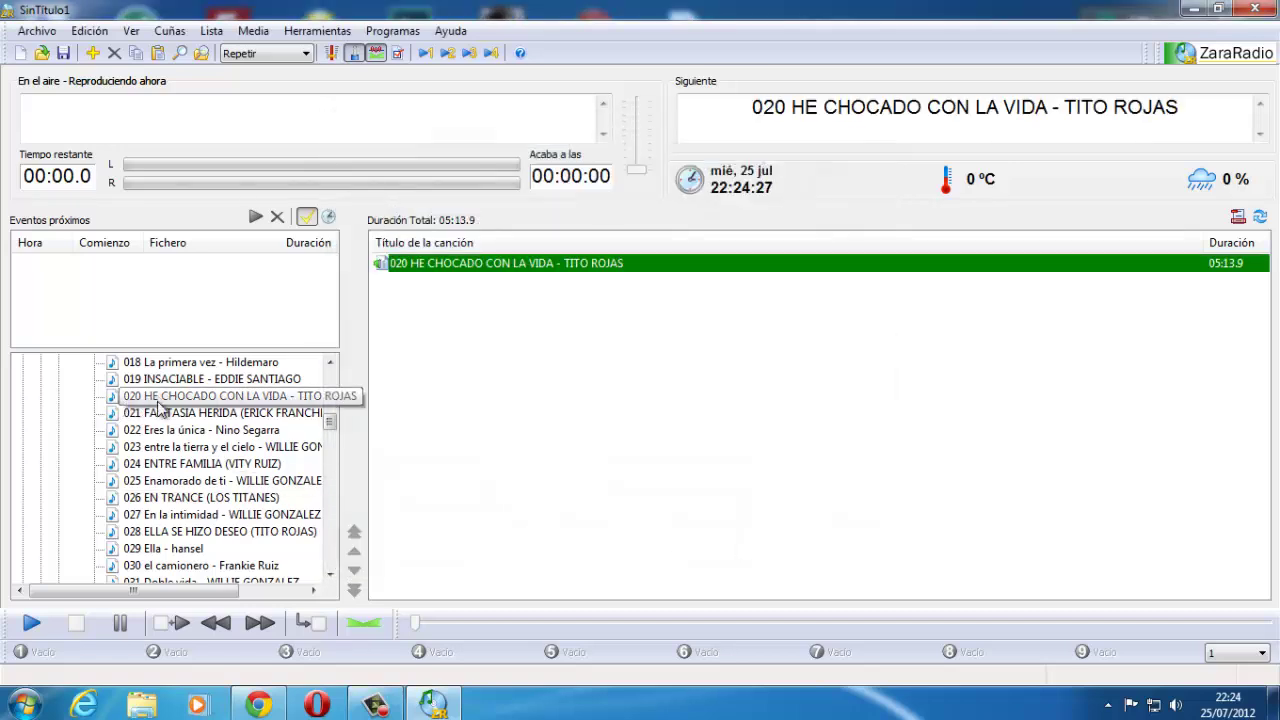
double_click(160, 412)
double_click(165, 432)
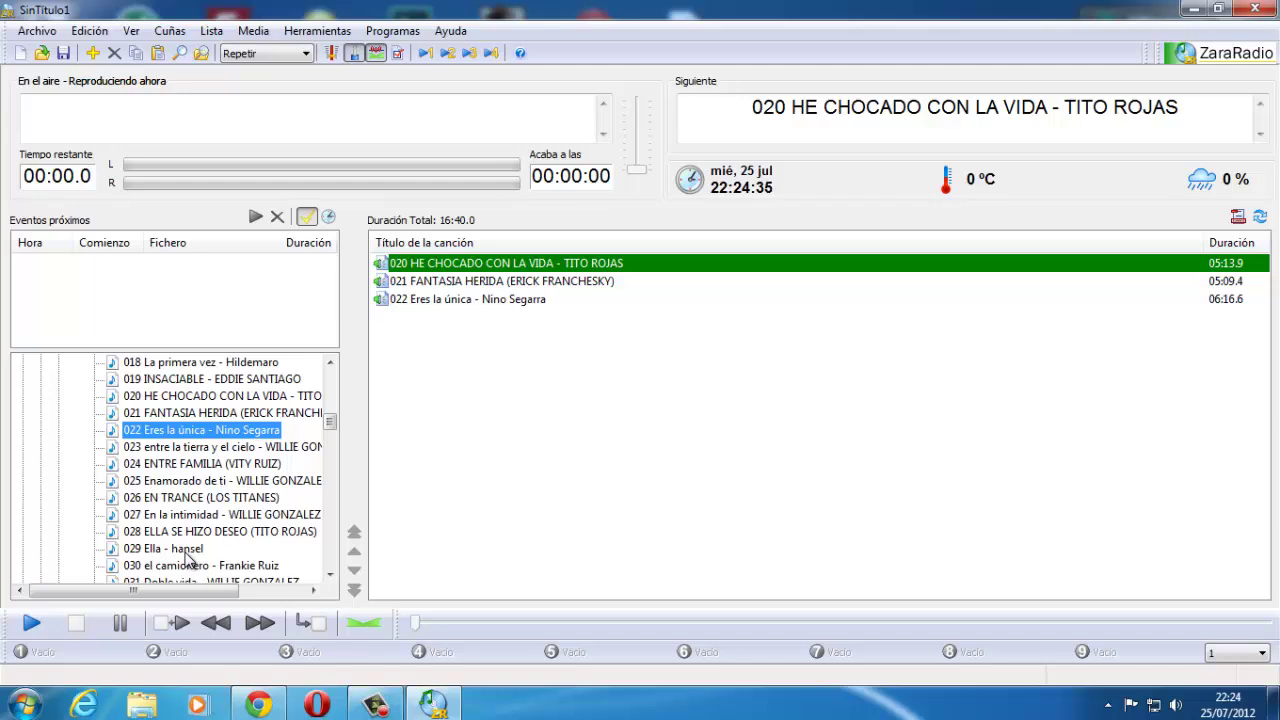
left_click_drag(186, 556, 470, 385)
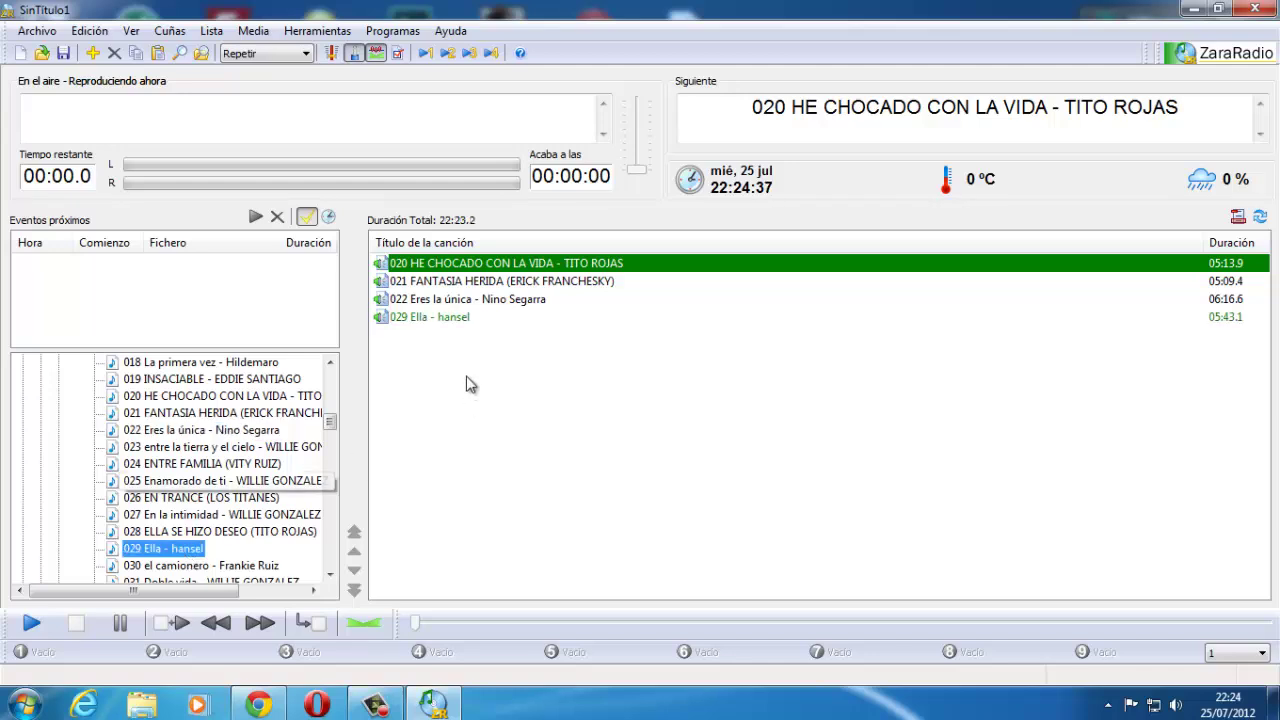
Step: Delete songs 020, 021 and 022 from the playlist, keeping only "029 Ella - hansel"
left_click(423, 318)
left_click(426, 345)
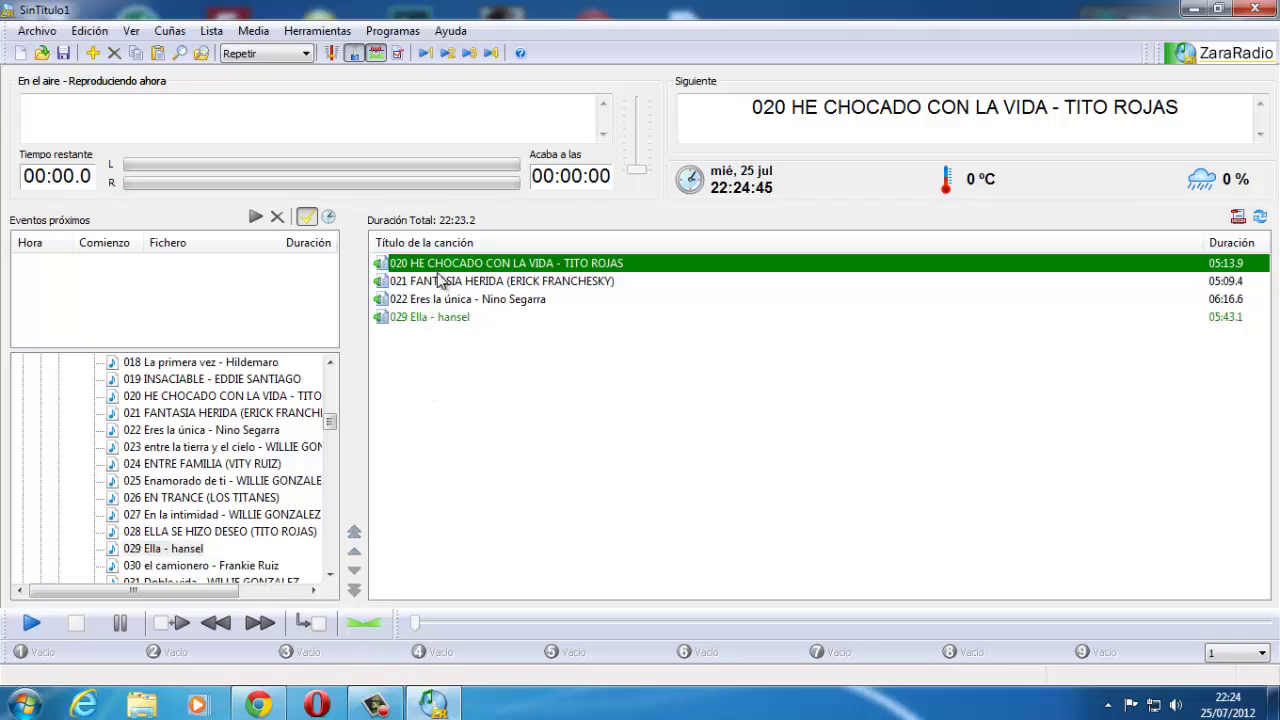
left_click(440, 270)
left_click(433, 318)
left_click(442, 268)
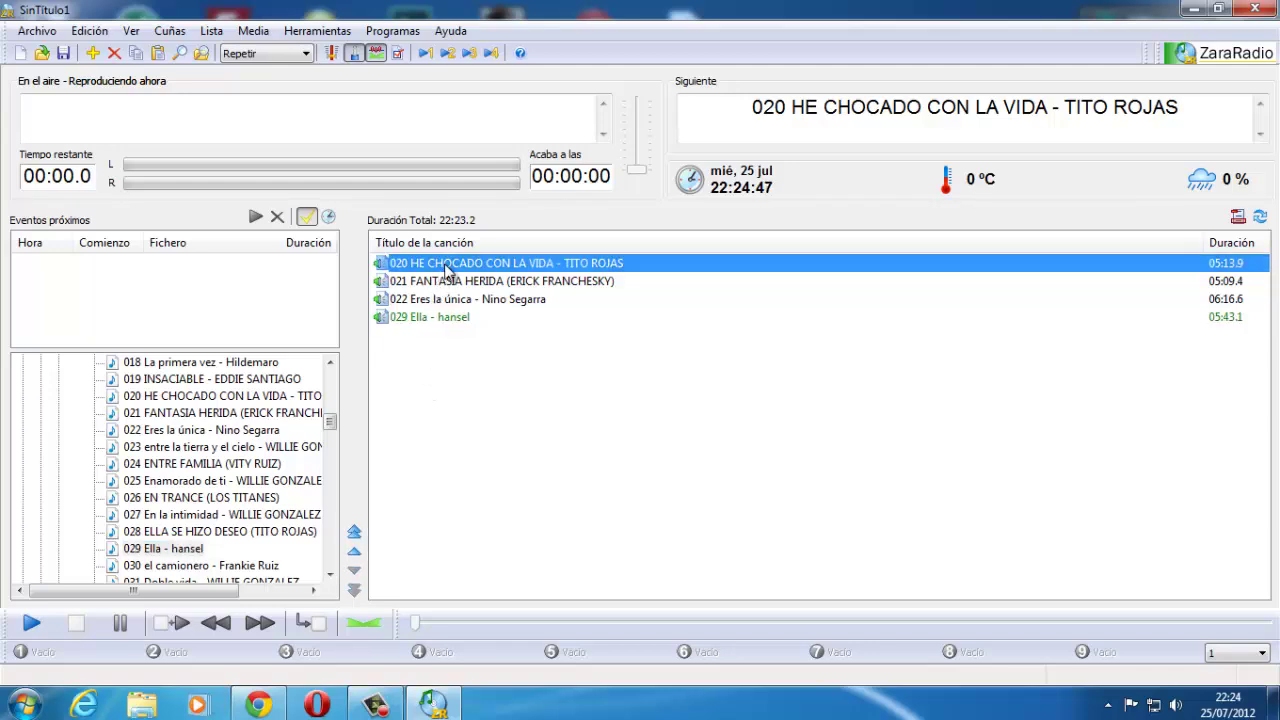
key("Delete")
key("Delete")
key("Delete")
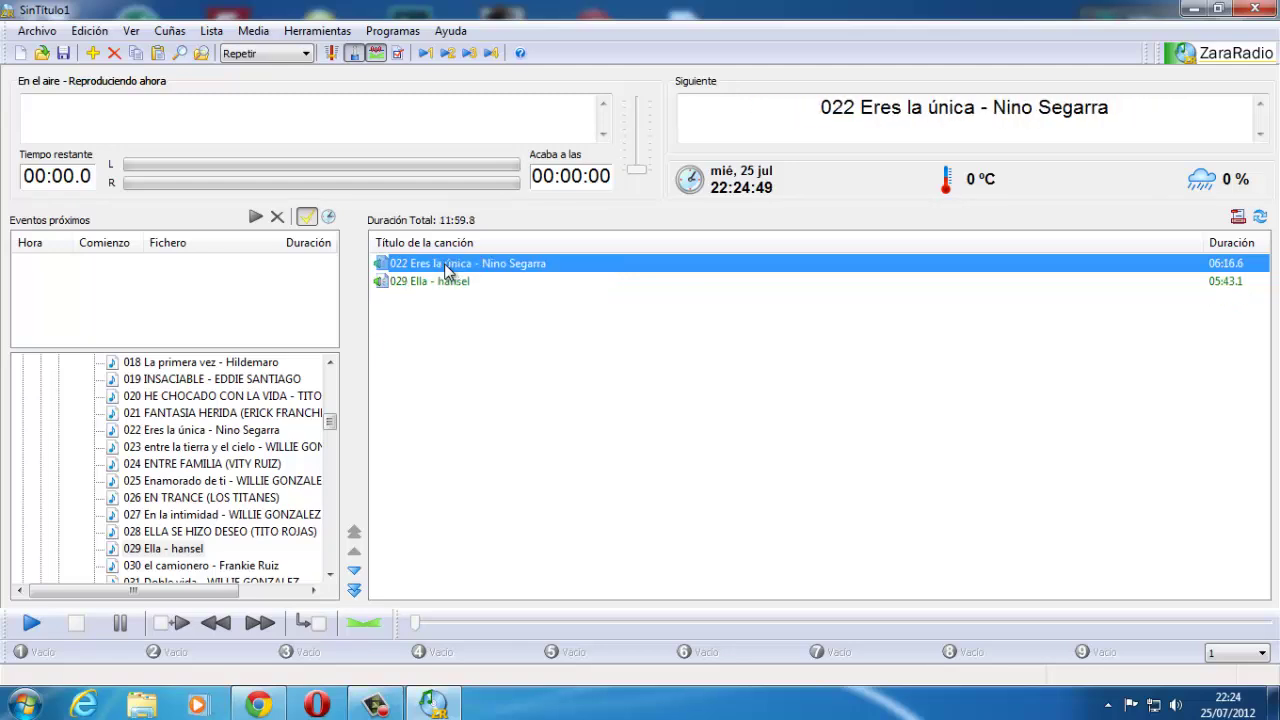
left_click(448, 290)
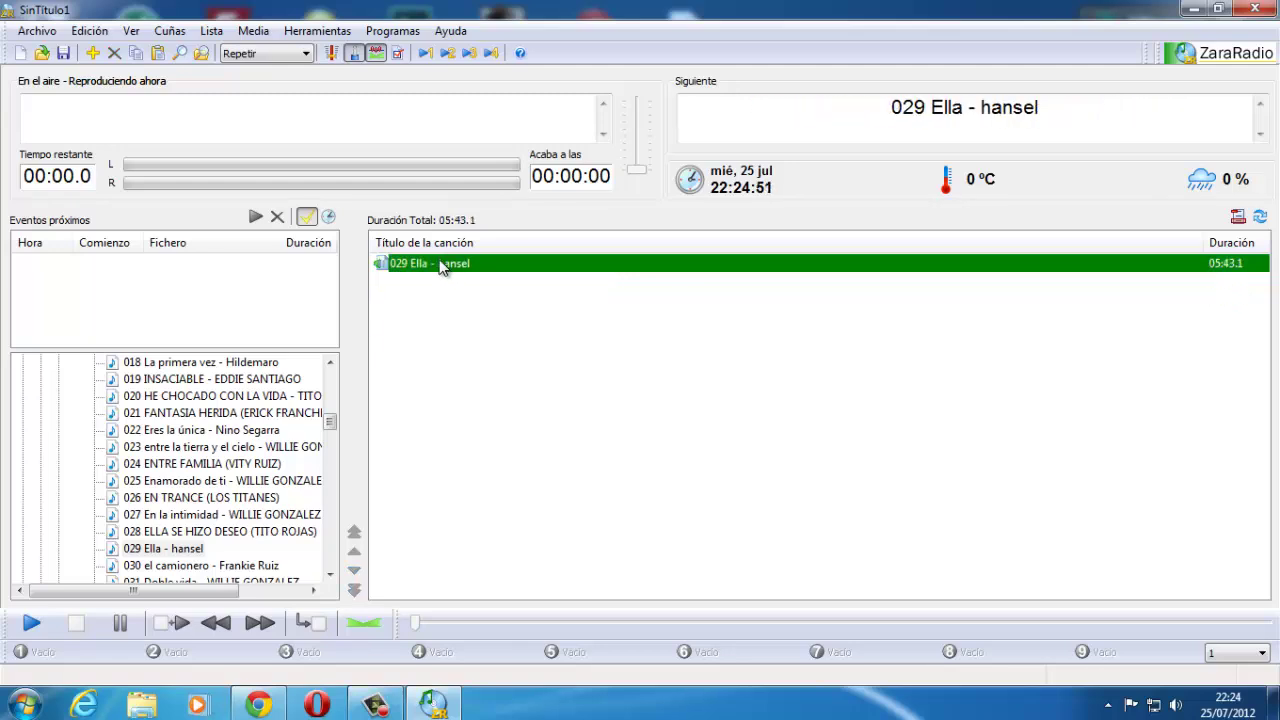
Step: Play "029 Ella - hansel" past the 14-second mark to check its pisador, and stop playback
left_click(31, 623)
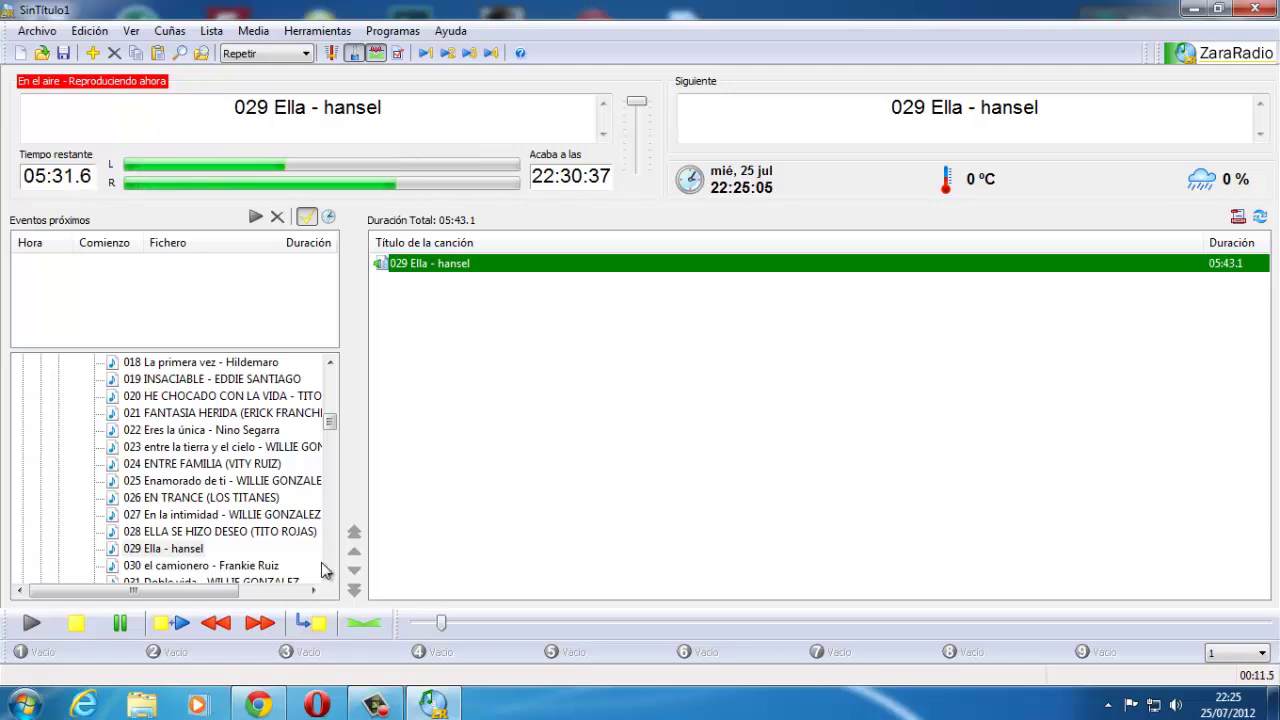
left_click(84, 633)
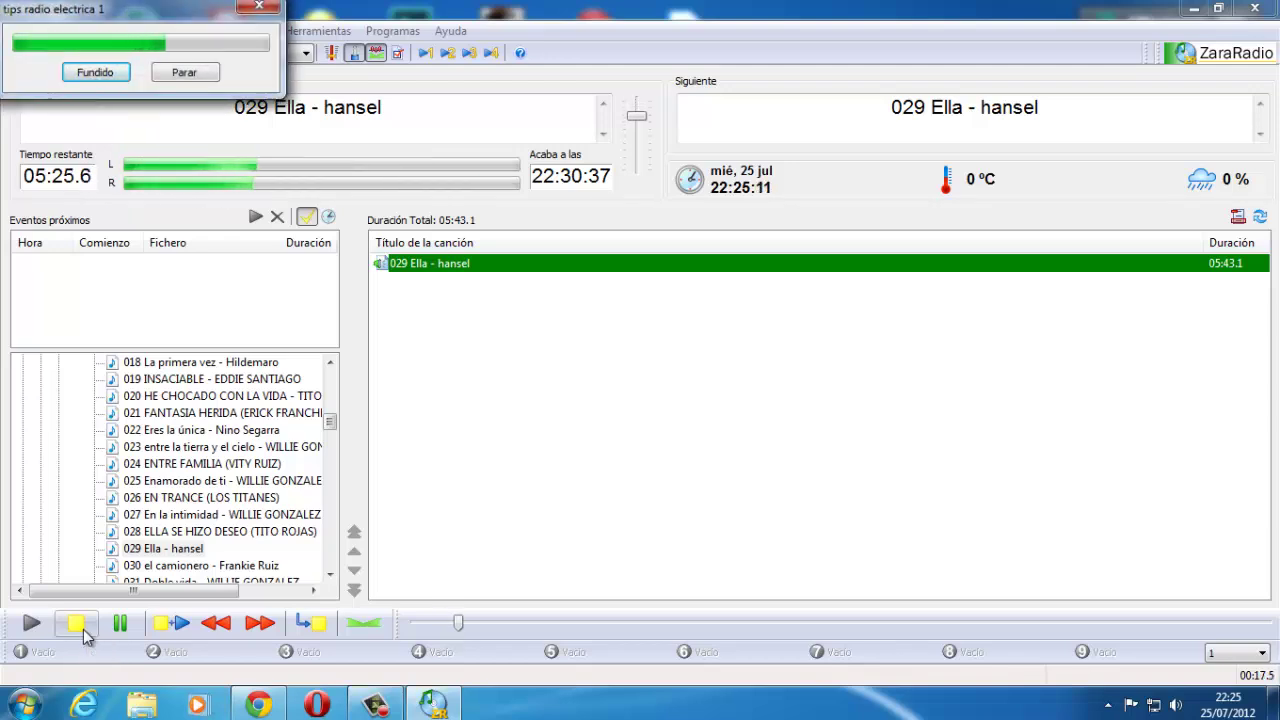
left_click(84, 633)
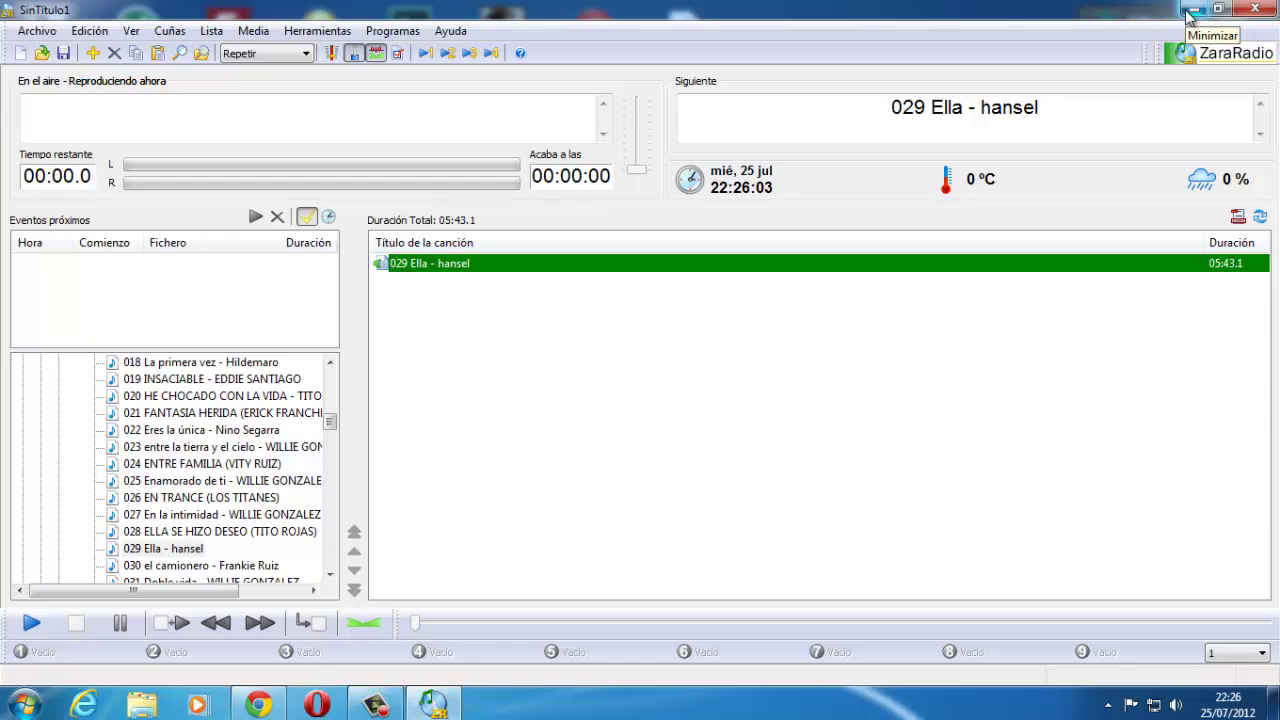
Step: Start closing ZaraRadio and bring up the screen recorder
left_click(1256, 10)
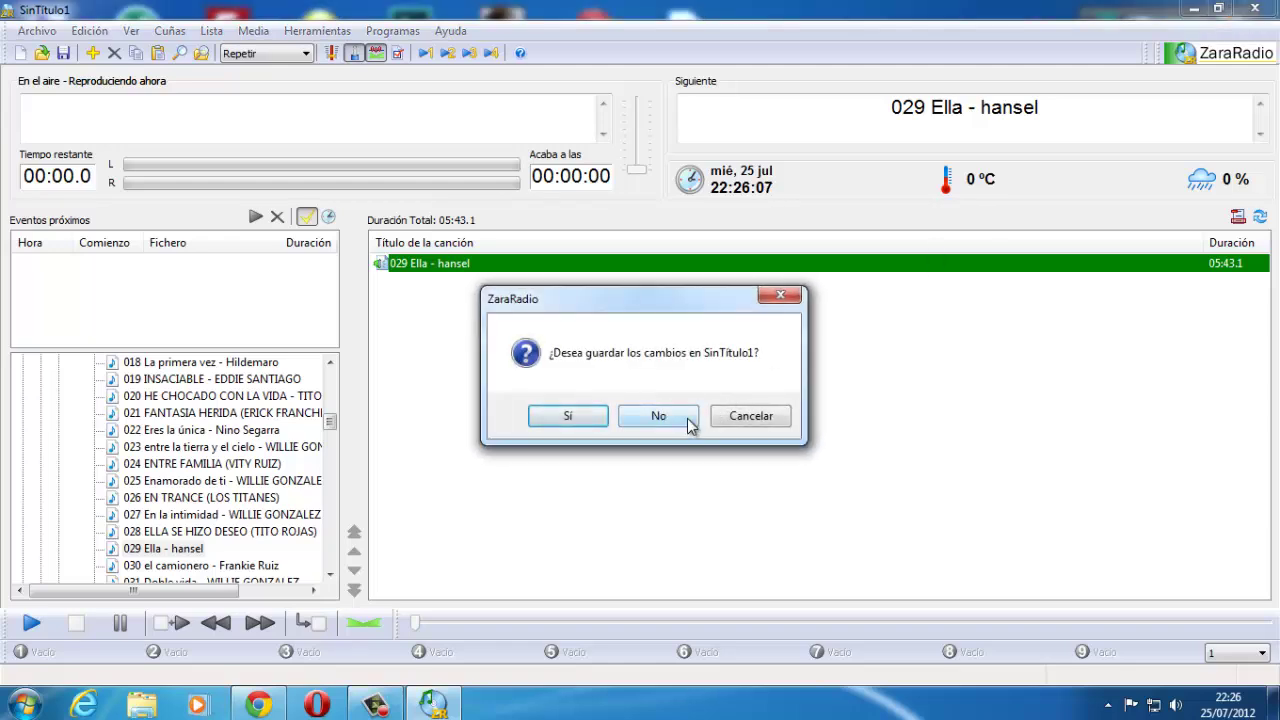
left_click(375, 705)
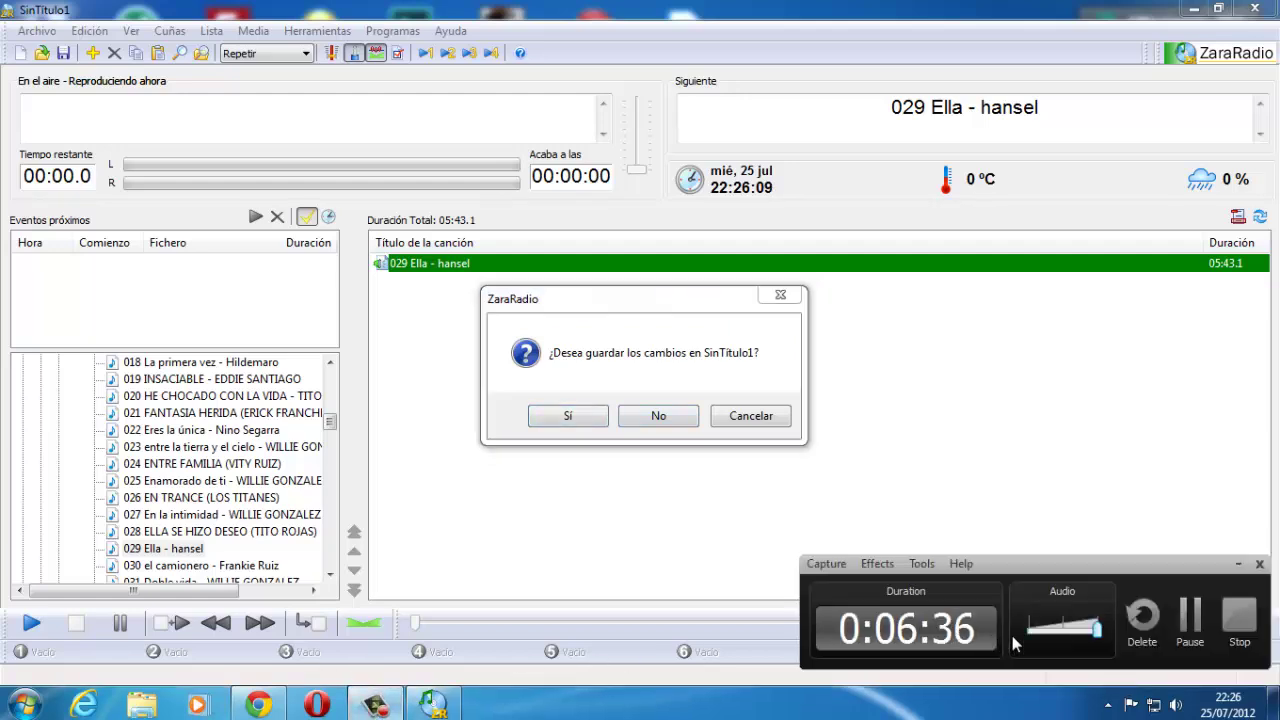